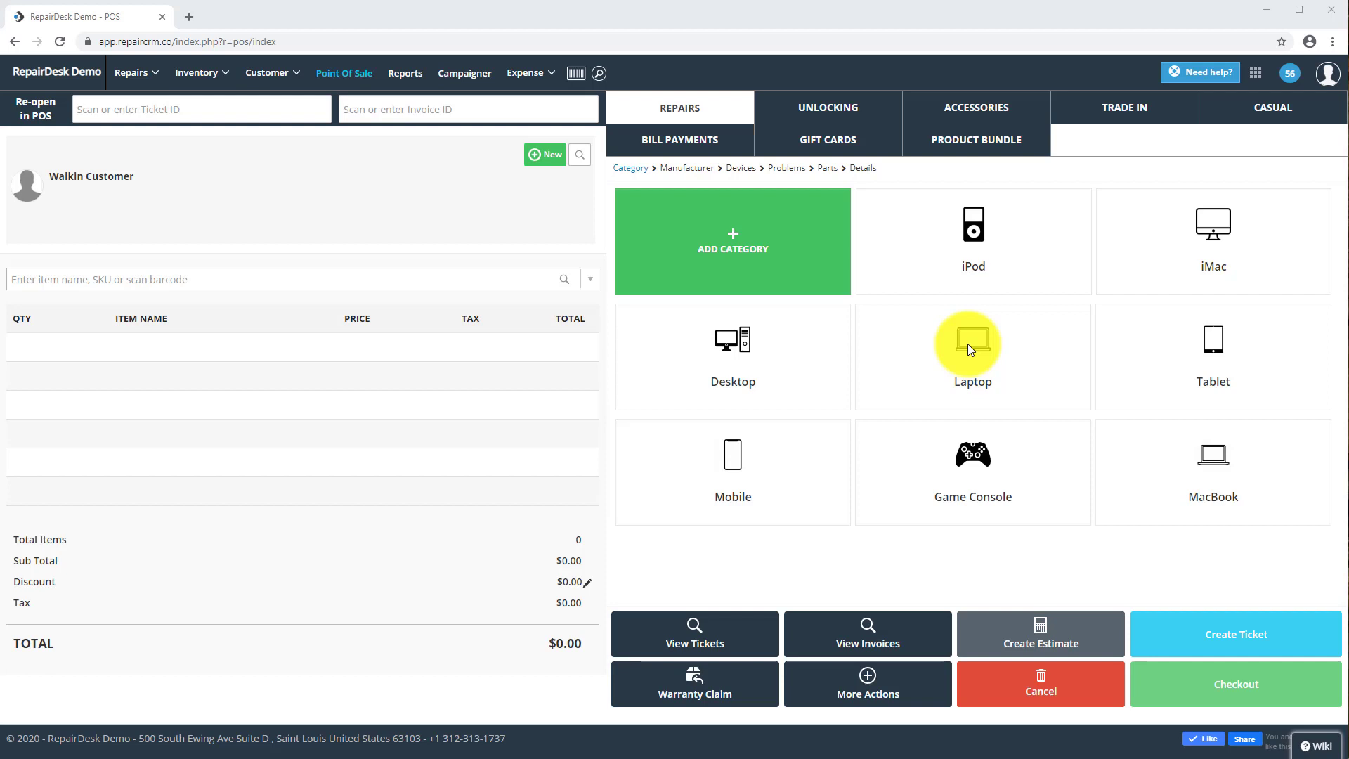
# Step: Open the store's General Settings page
pyautogui.click(1256, 74)
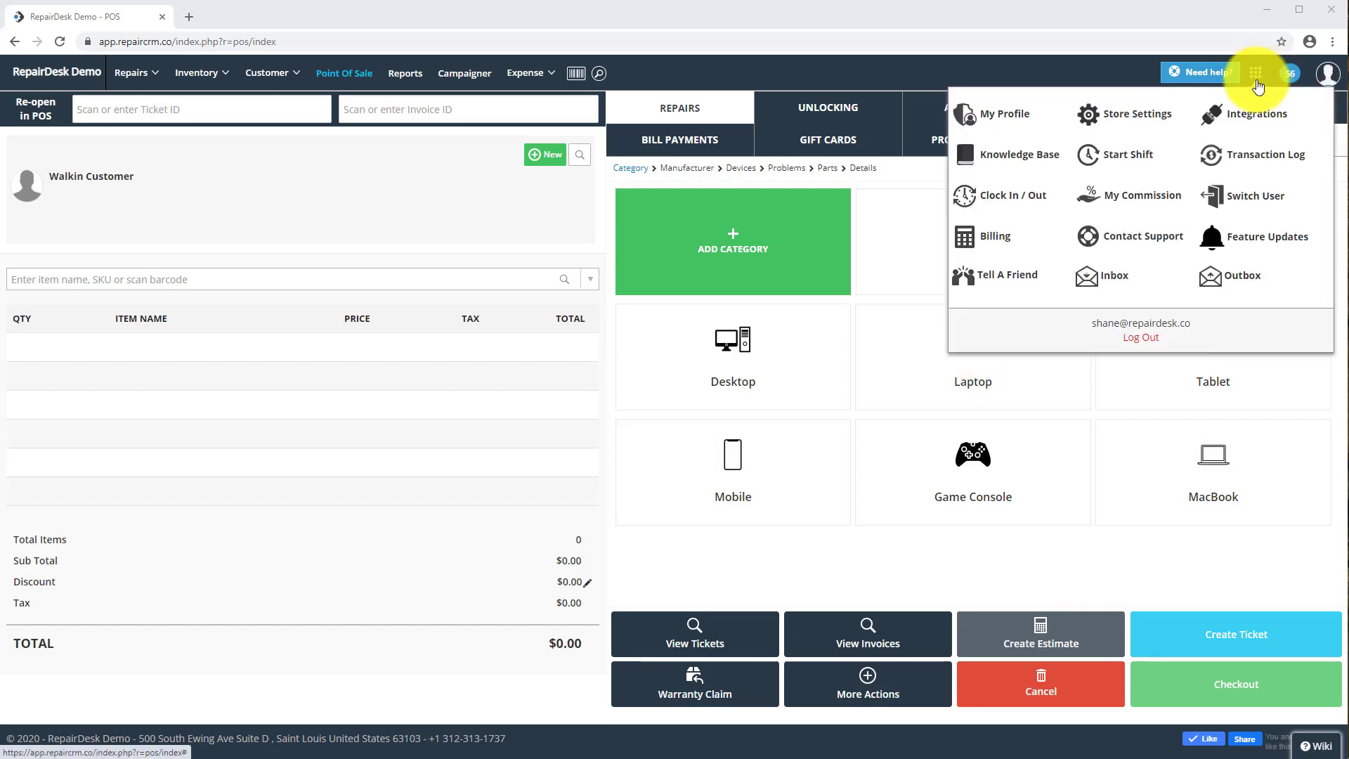
pyautogui.click(1152, 118)
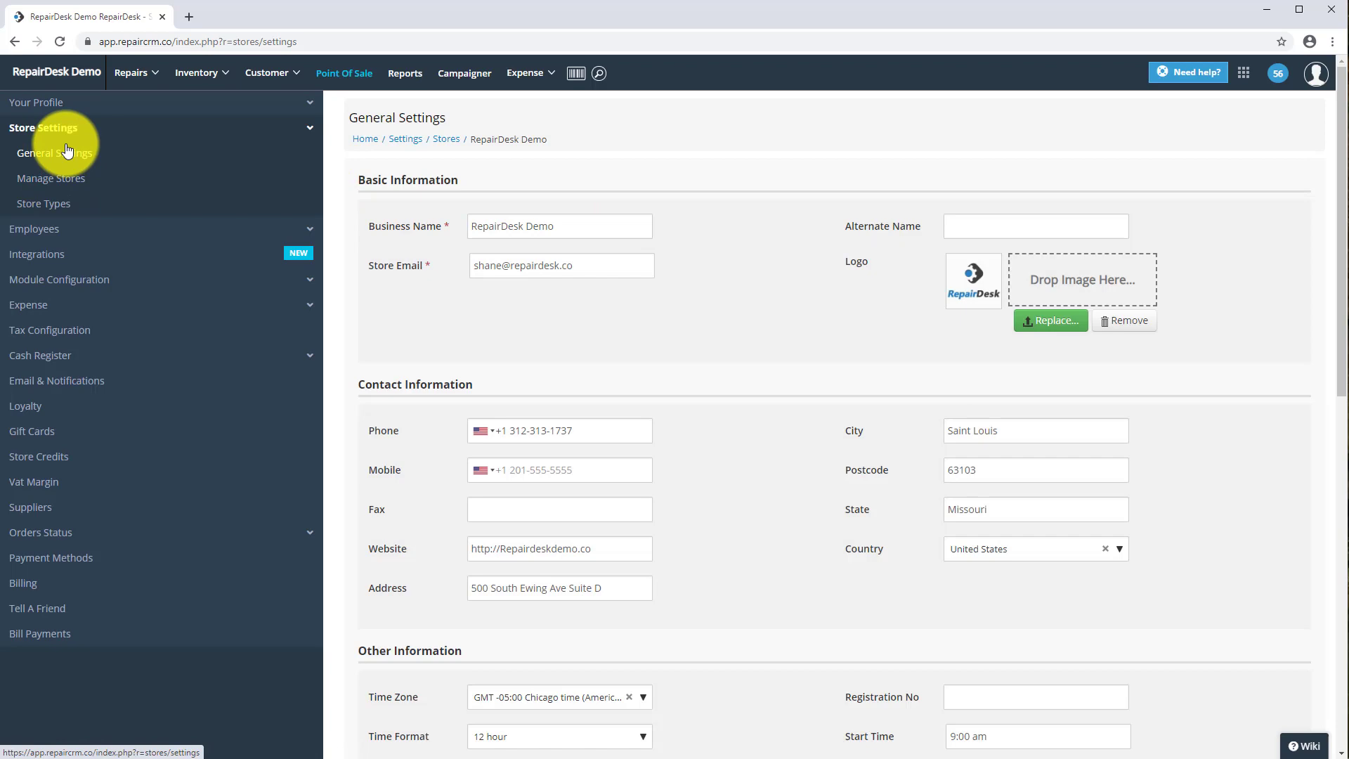
pyautogui.click(63, 158)
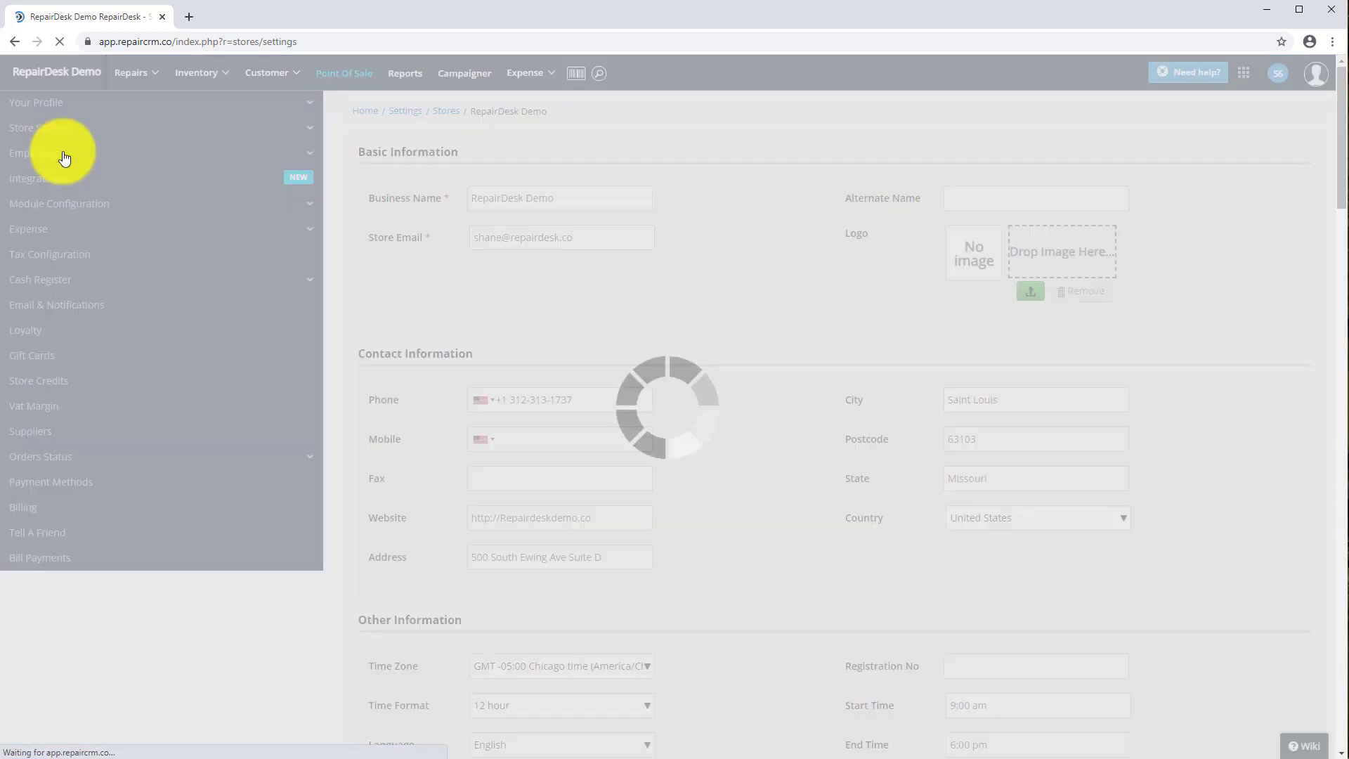
pyautogui.scroll(-2, 632, 338)
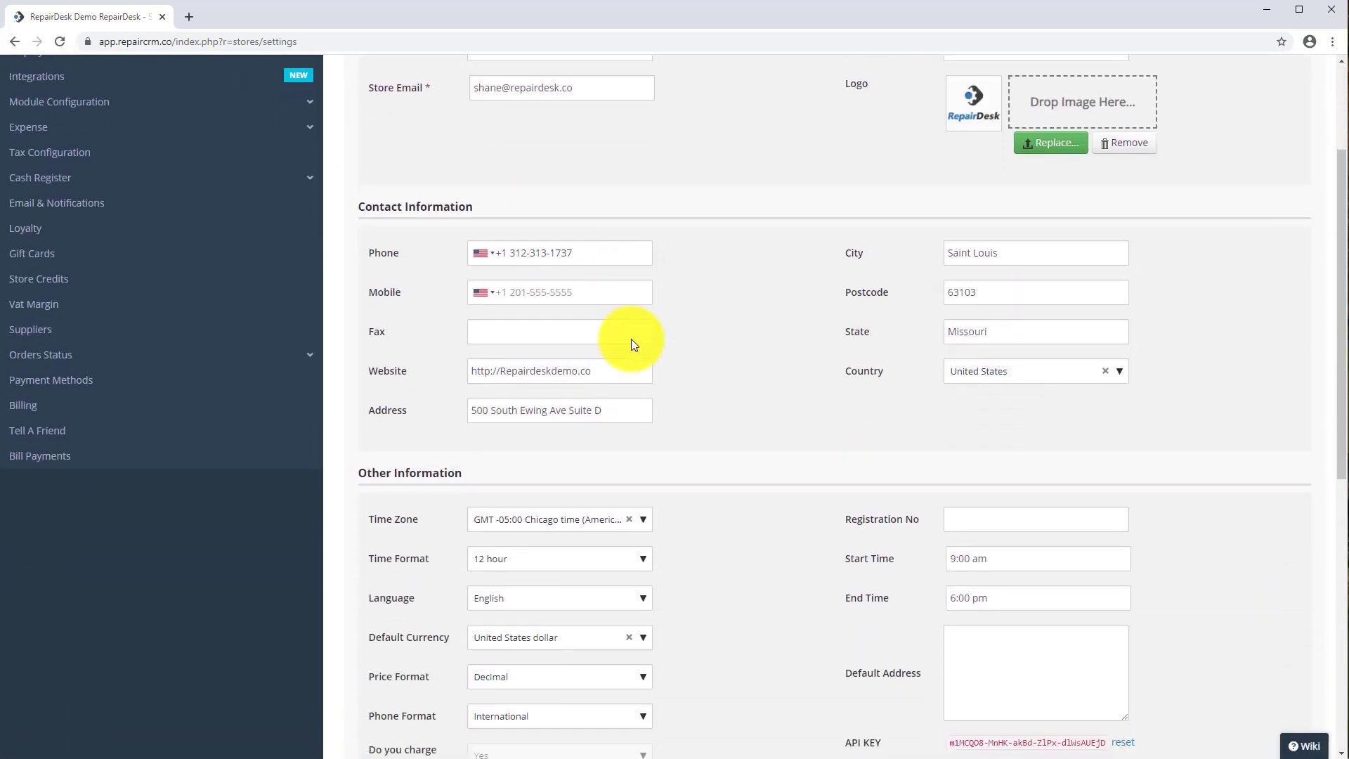
pyautogui.scroll(-1, 631, 339)
pyautogui.scroll(-3, 631, 338)
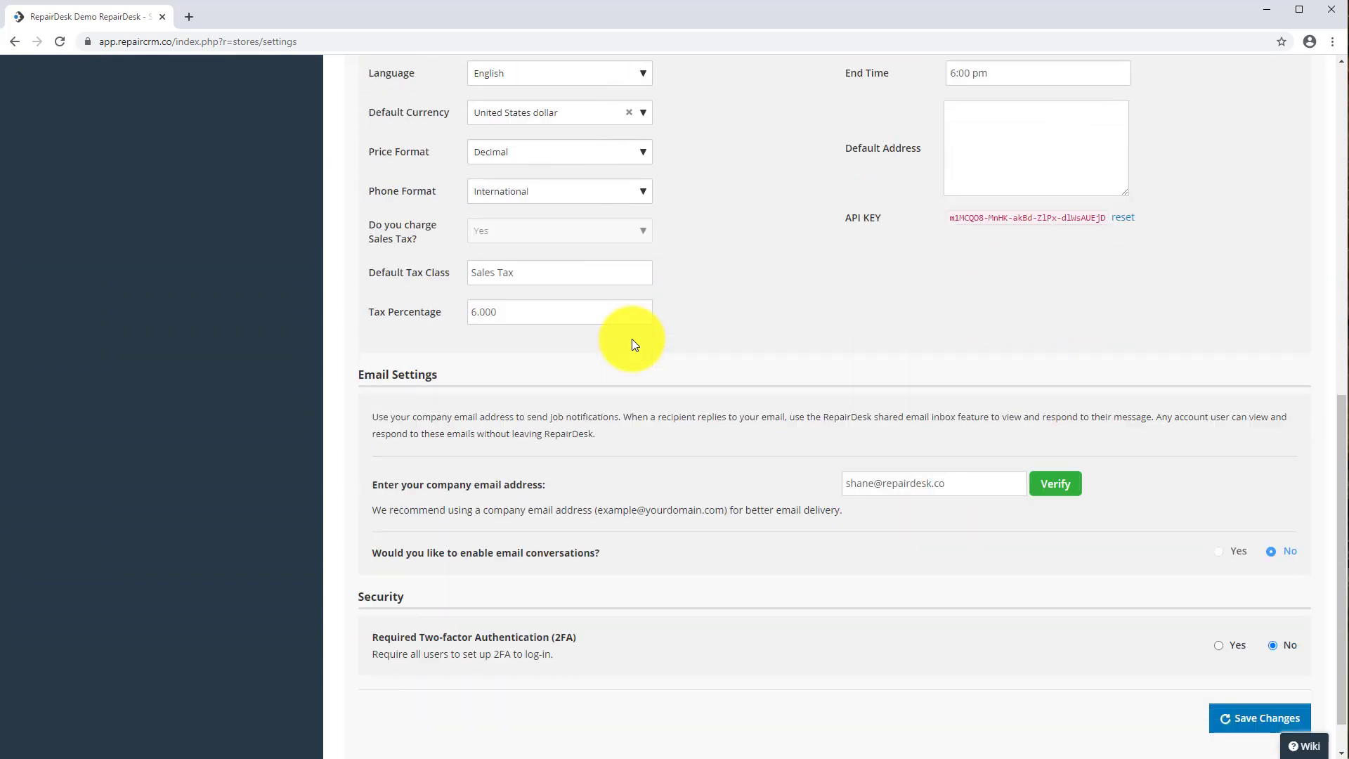
pyautogui.scroll(-1, 631, 339)
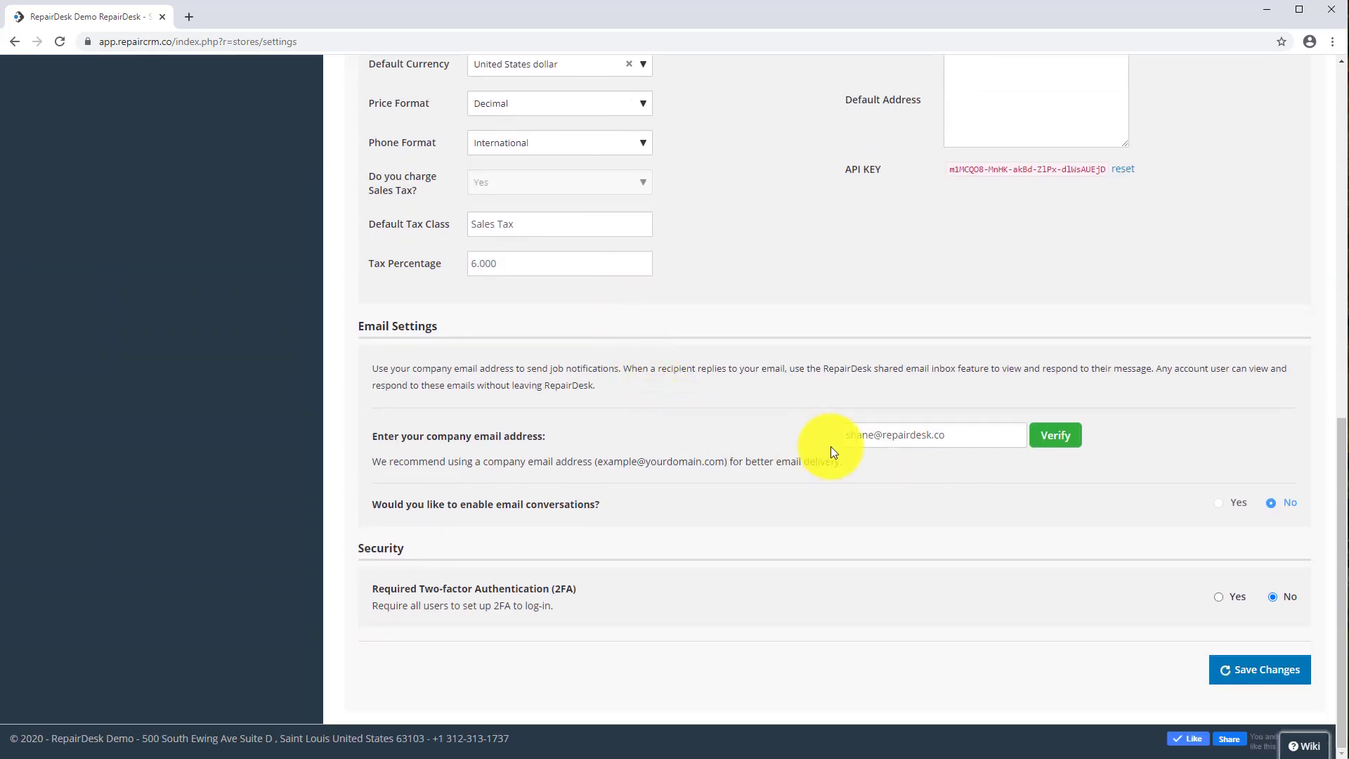
# Step: Replace the old company email address with the new Gmail address
pyautogui.click(943, 433)
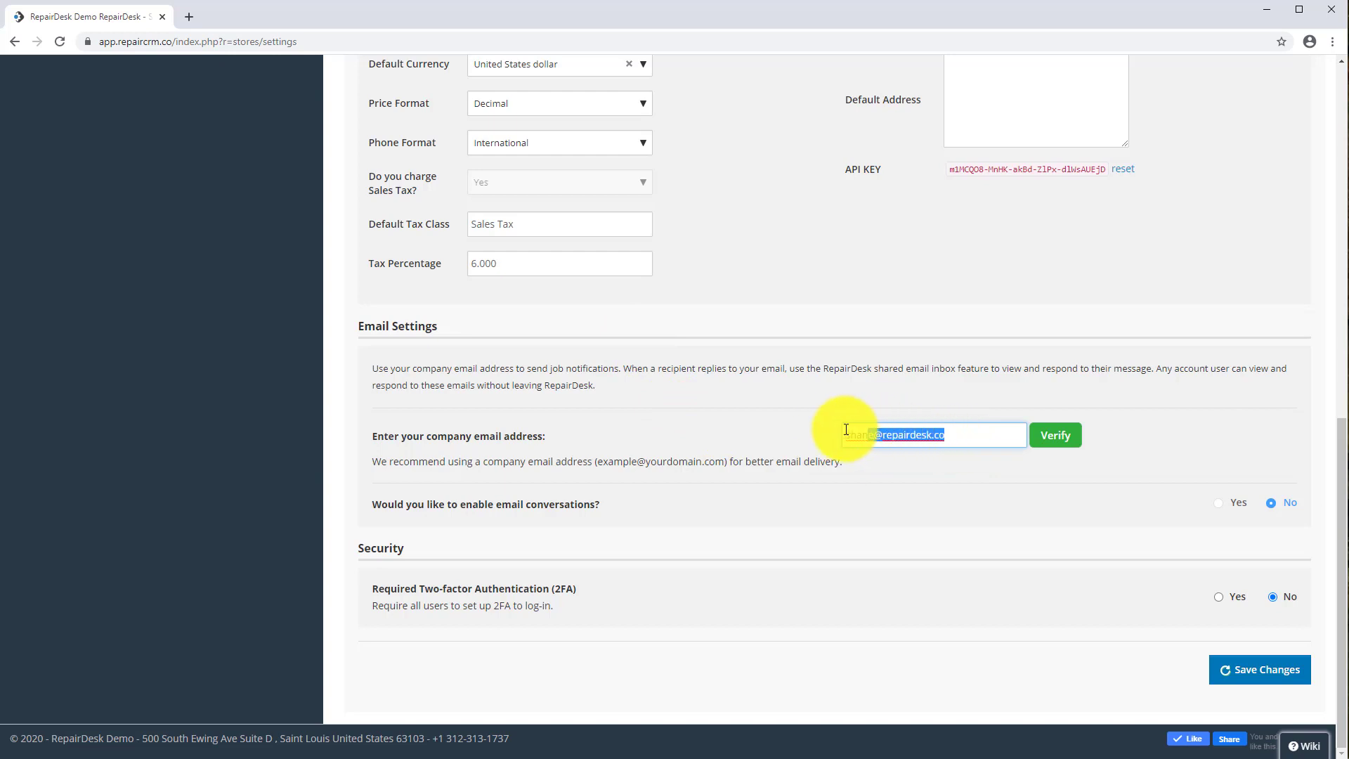
pyautogui.moveTo(954, 434); pyautogui.dragTo(821, 425)
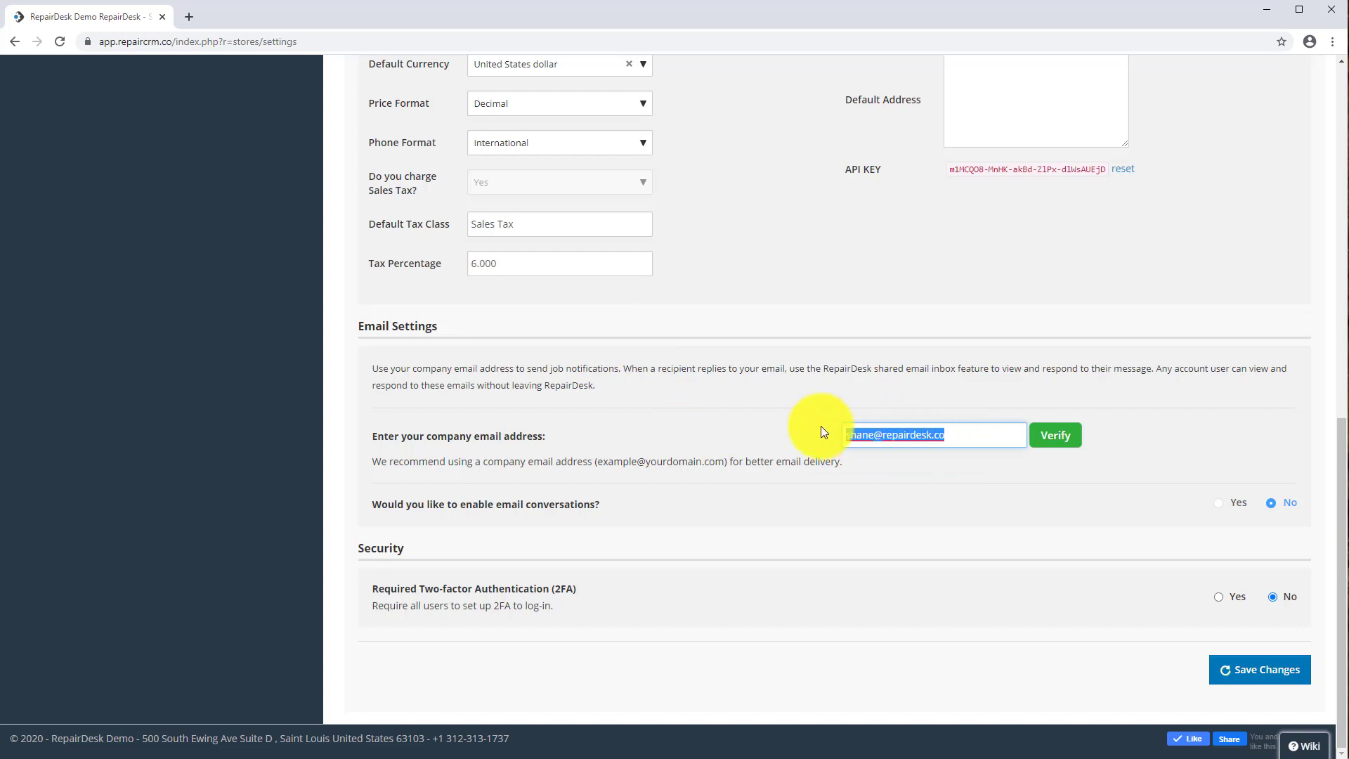
pyautogui.press('BackSpace')
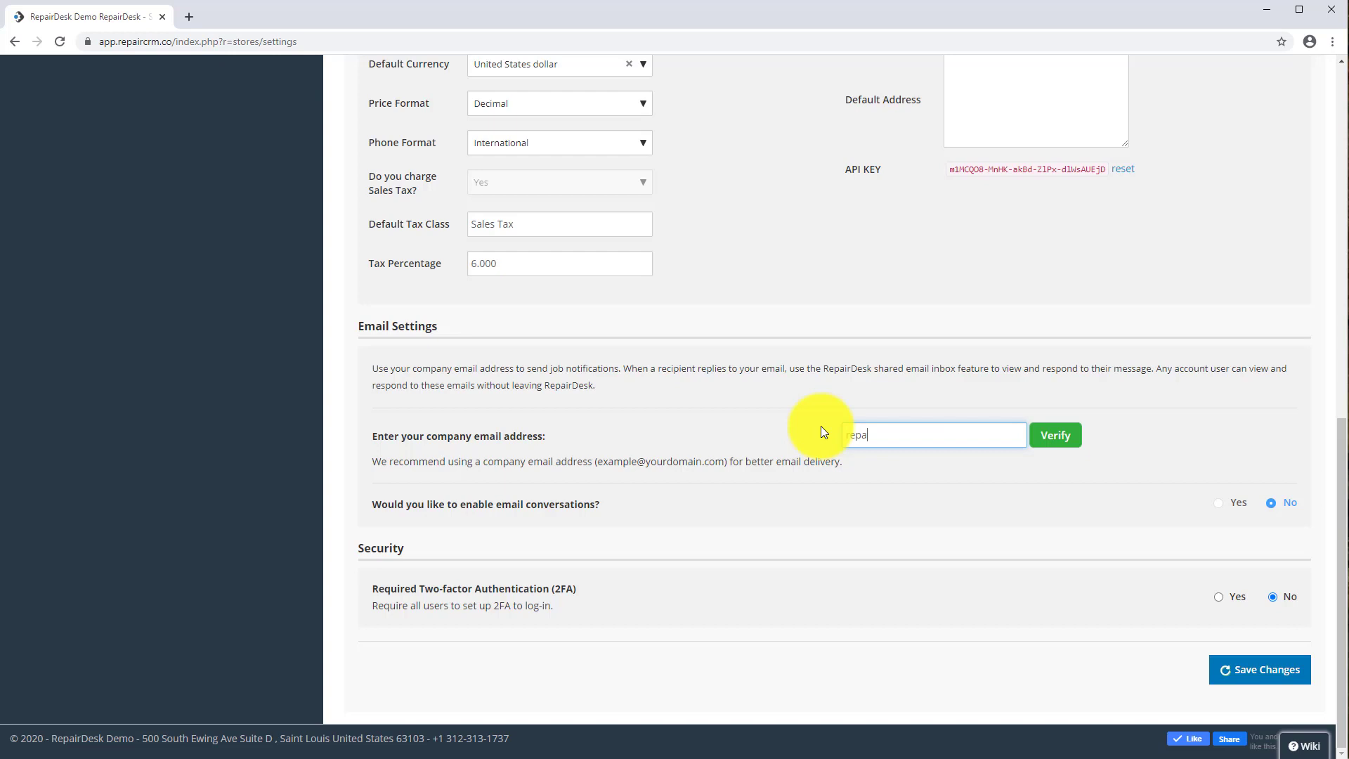
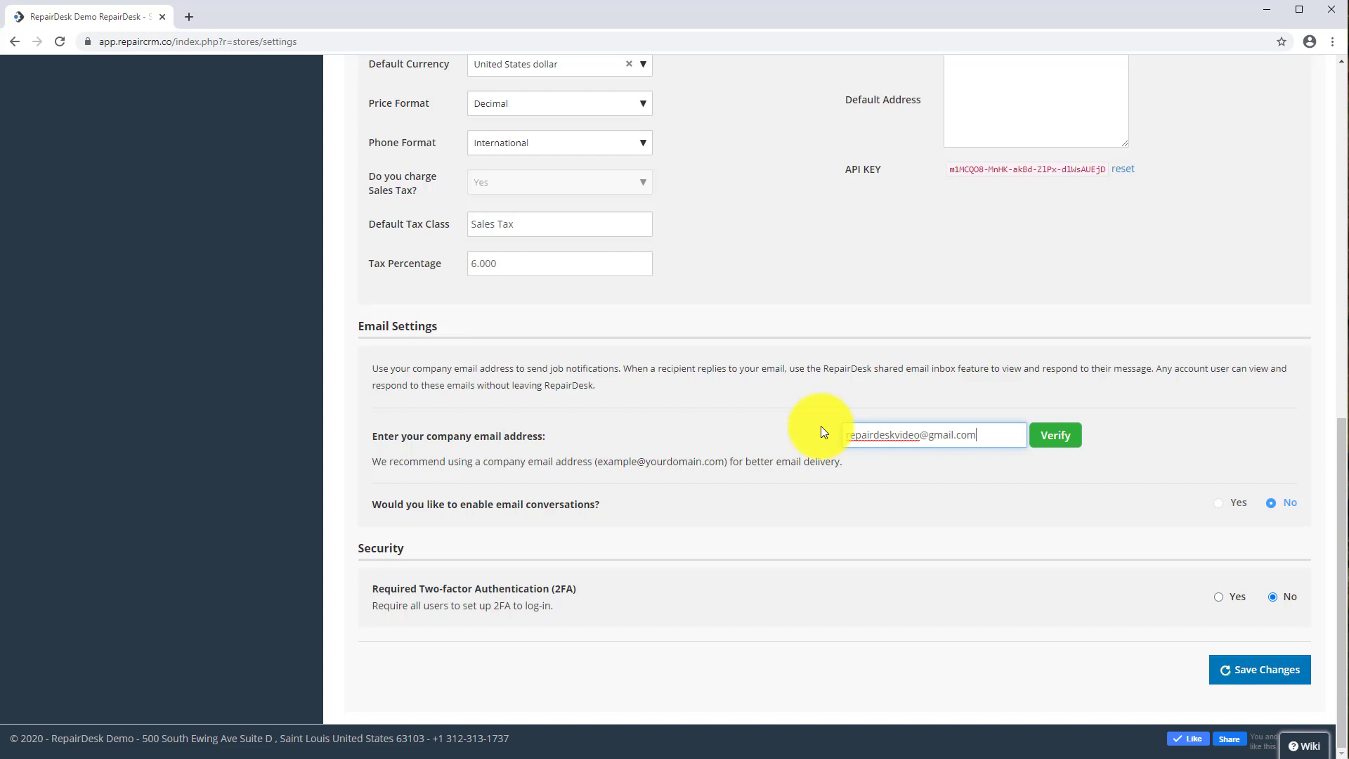
# Step: Send a verification email and follow its confirmation link in Gmail
pyautogui.click(1052, 438)
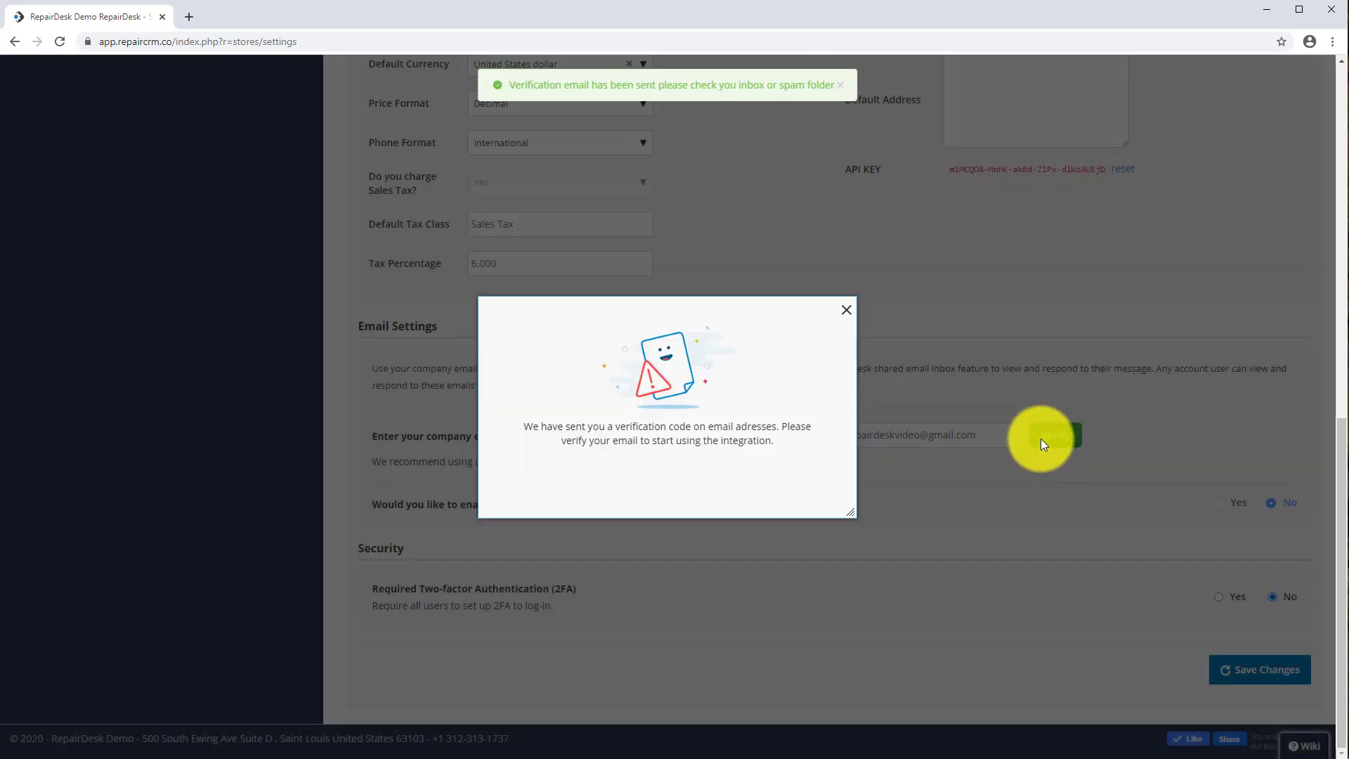
pyautogui.click(846, 315)
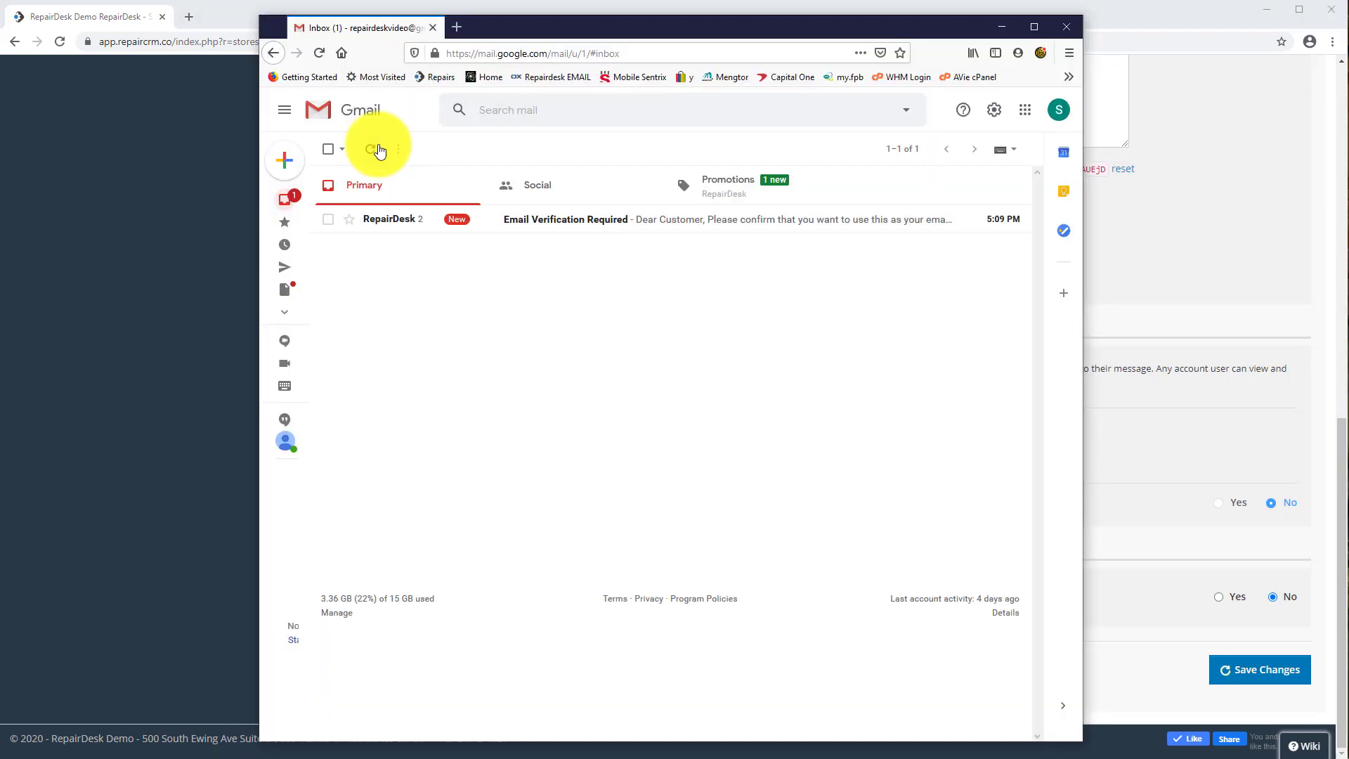
pyautogui.click(536, 226)
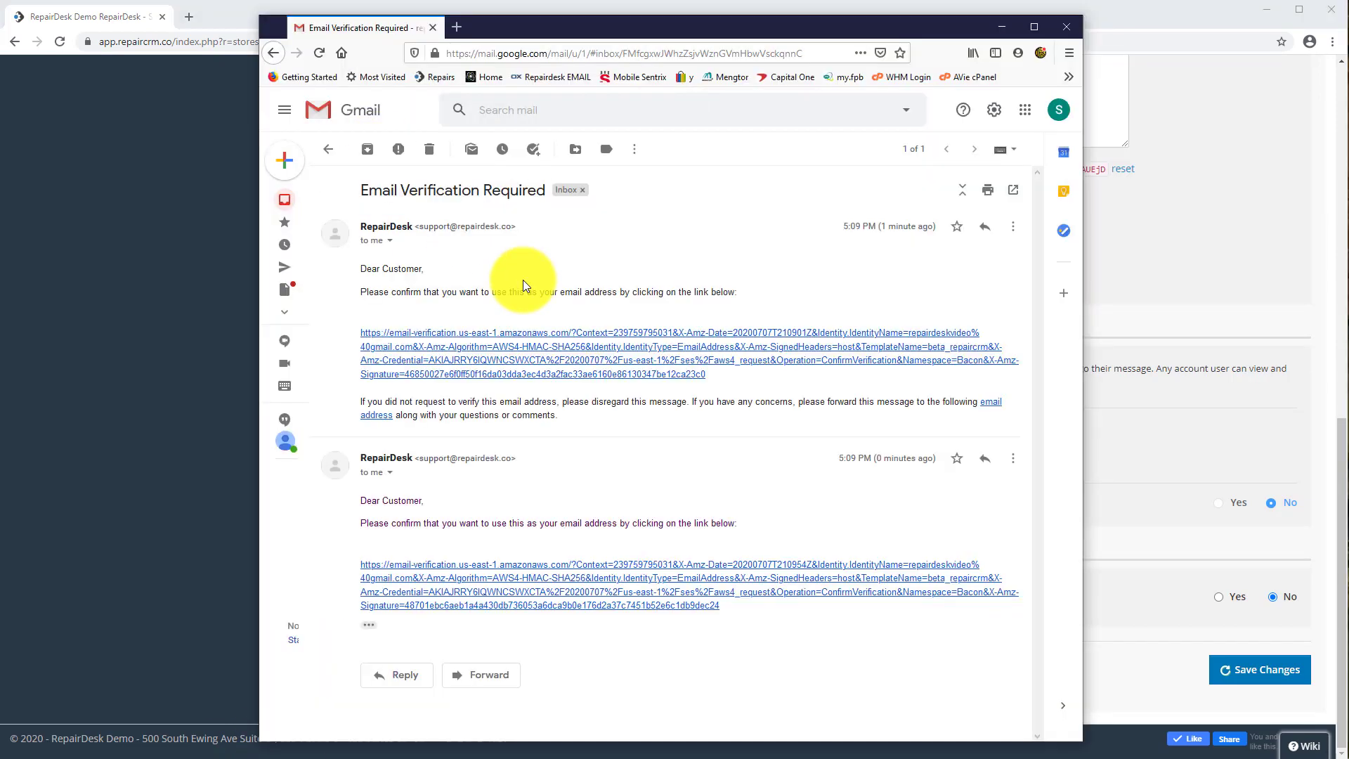
pyautogui.click(524, 345)
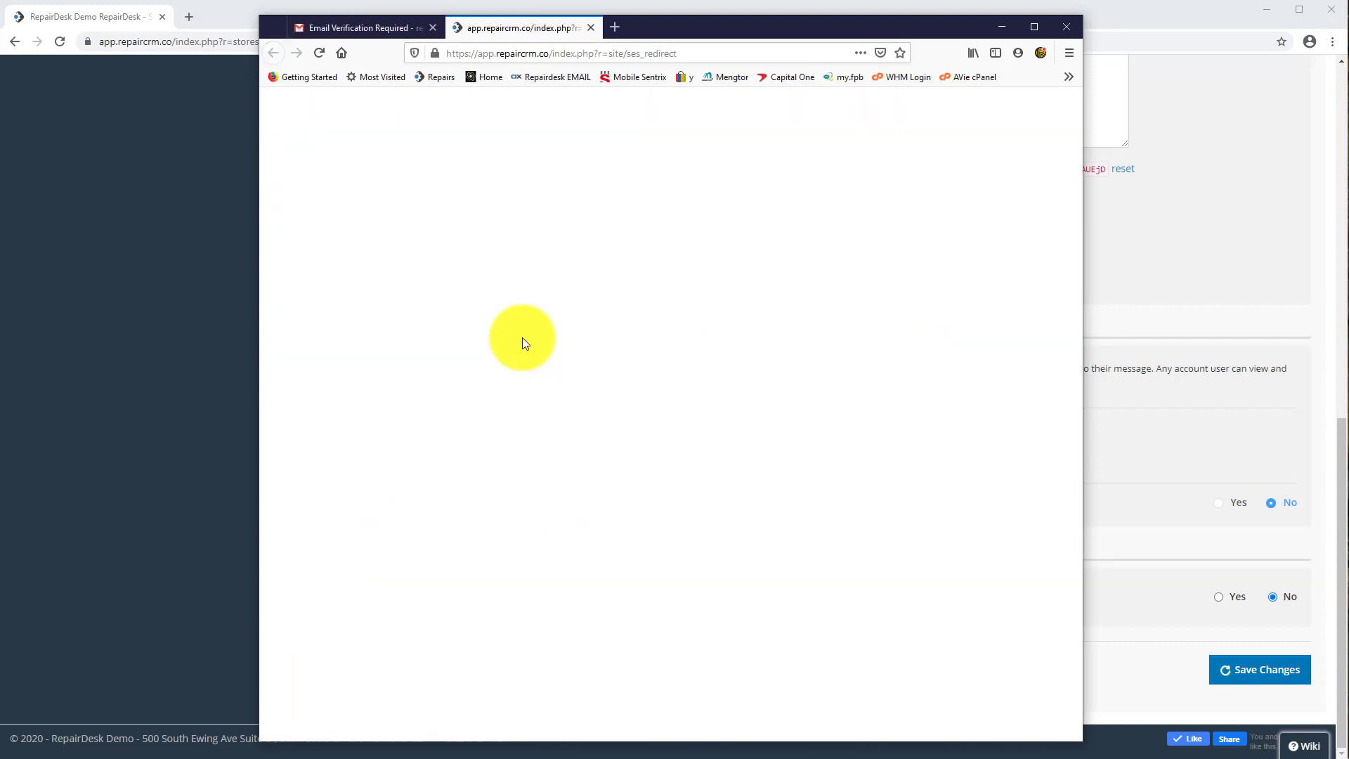
pyautogui.click(1010, 32)
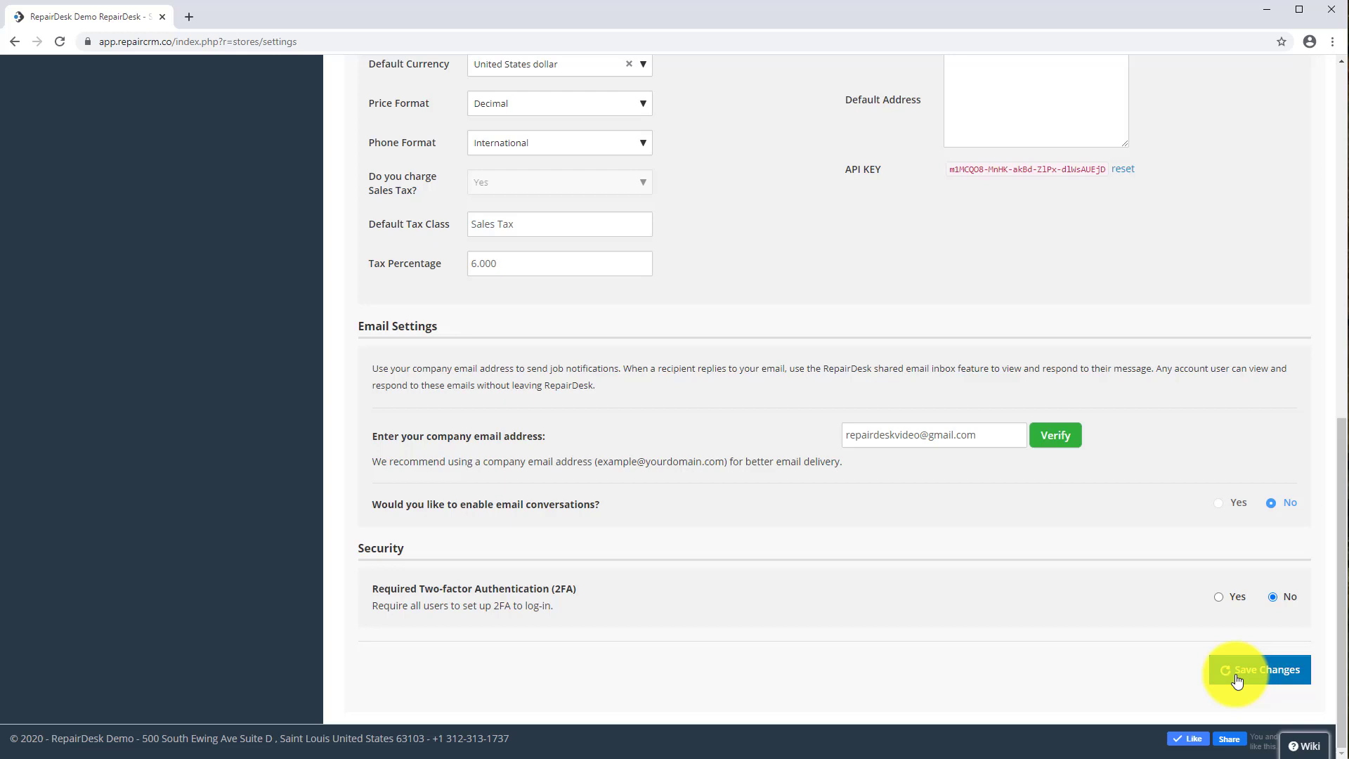
# Step: Enable email conversations and save the store settings
pyautogui.click(1221, 504)
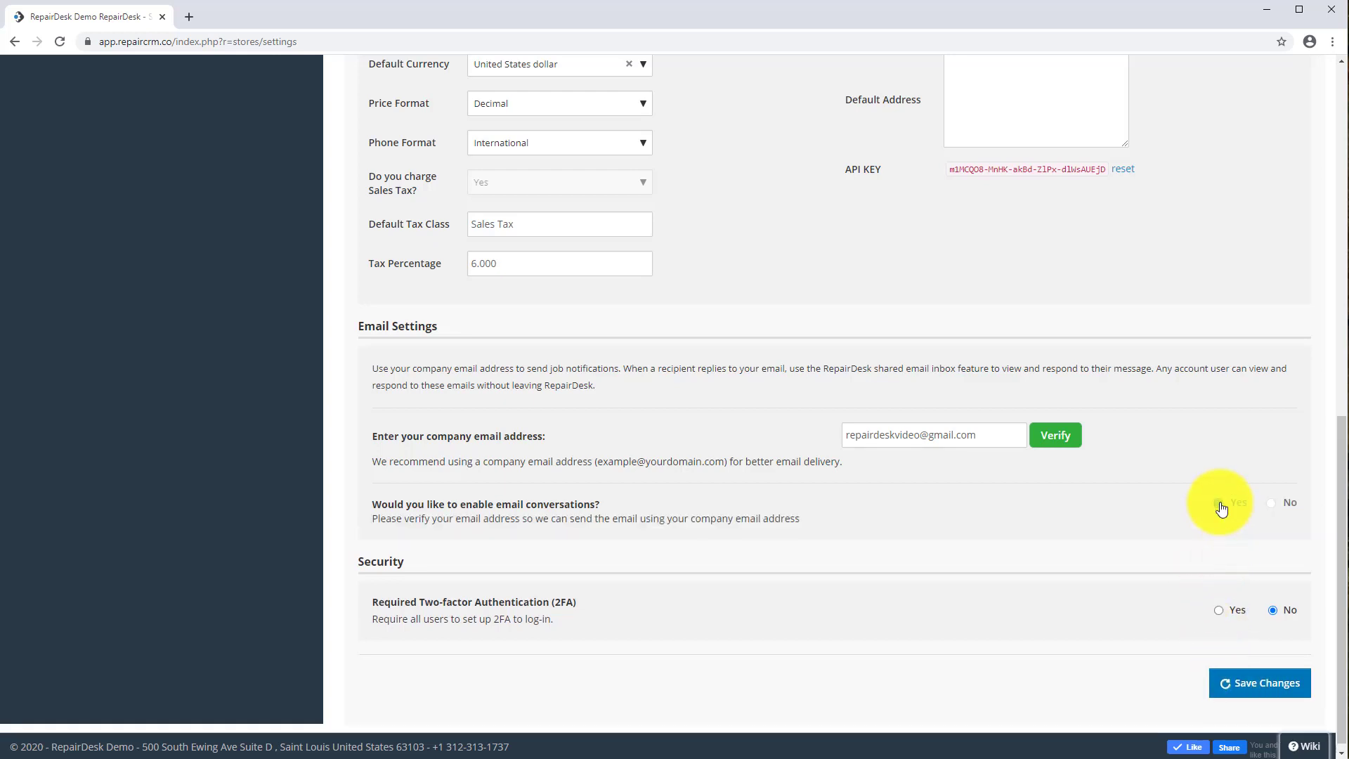
pyautogui.click(1236, 685)
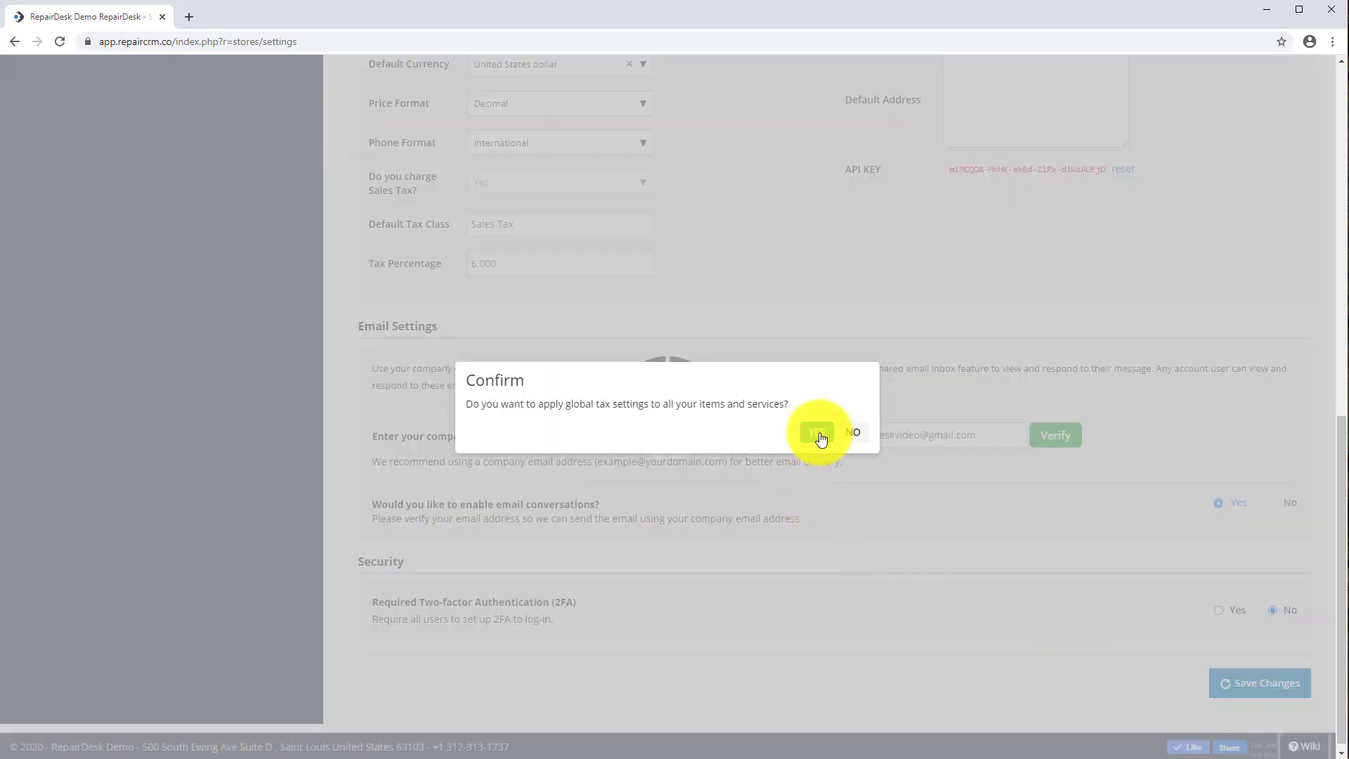
pyautogui.click(820, 437)
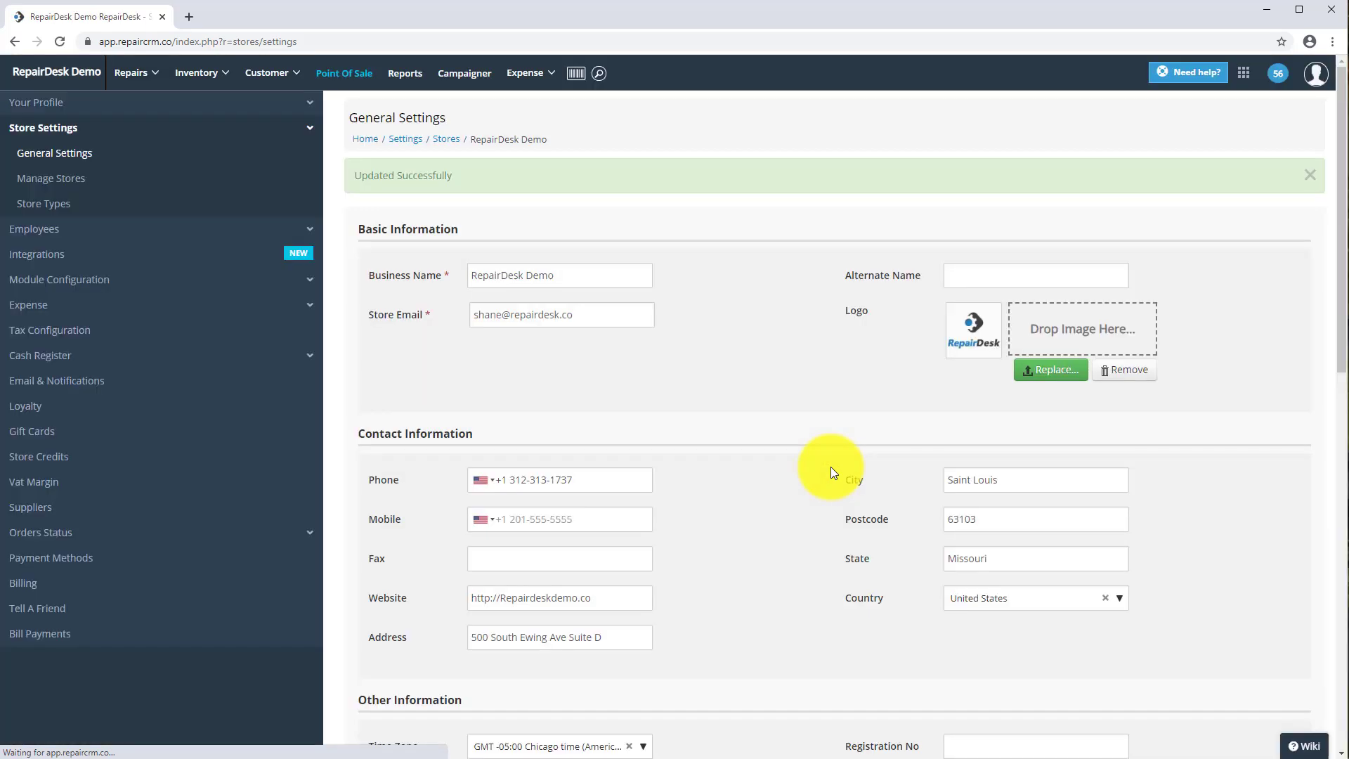
pyautogui.scroll(-10, 830, 466)
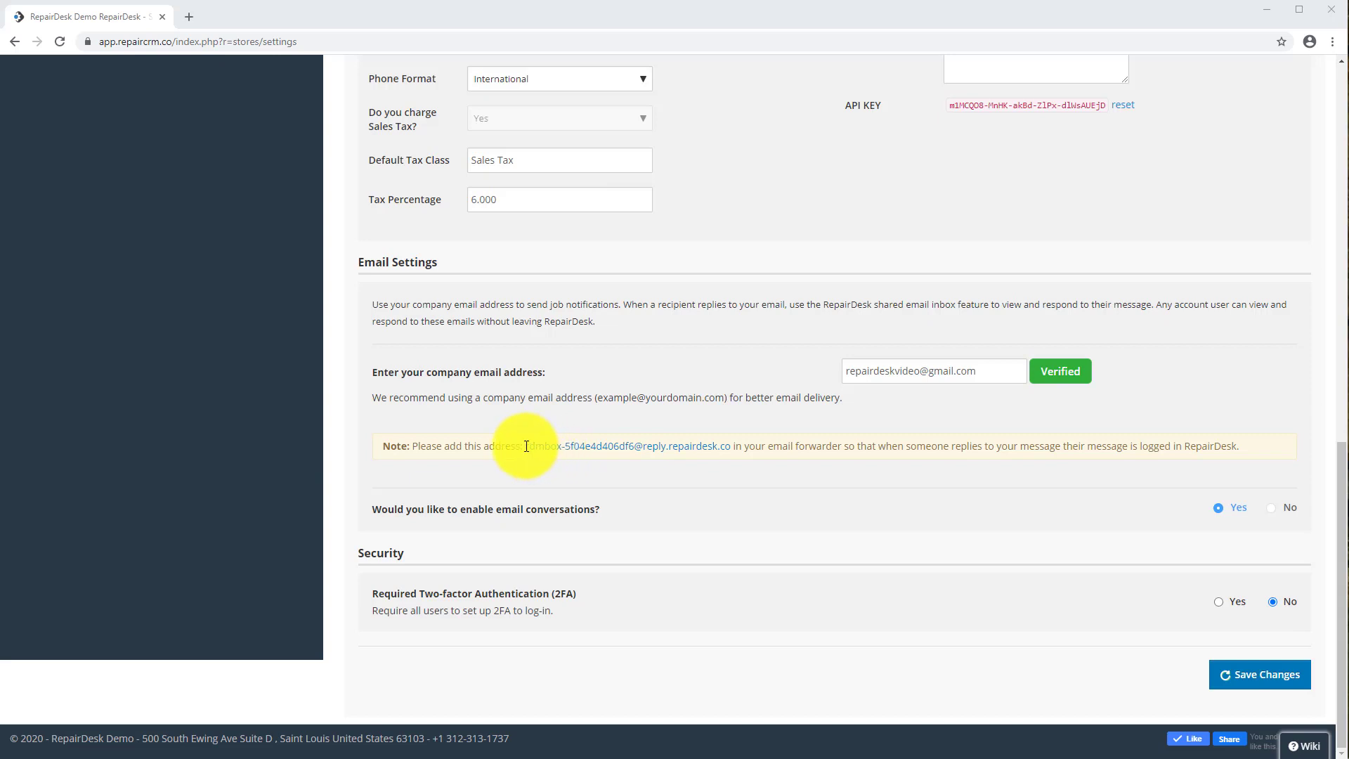
# Step: Copy the reply-forwarding address shown in the settings note
pyautogui.moveTo(526, 445); pyautogui.dragTo(740, 451)
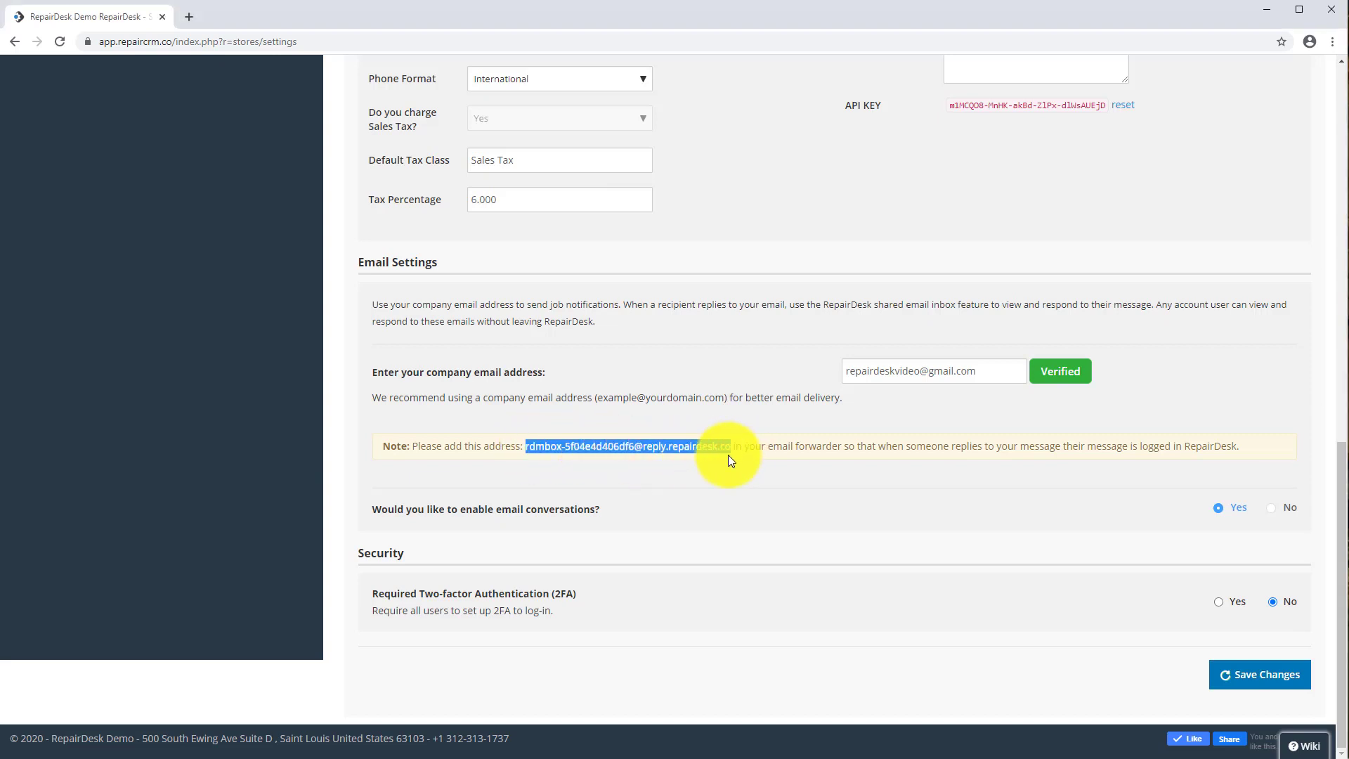
pyautogui.rightClick(687, 448)
pyautogui.click(698, 461)
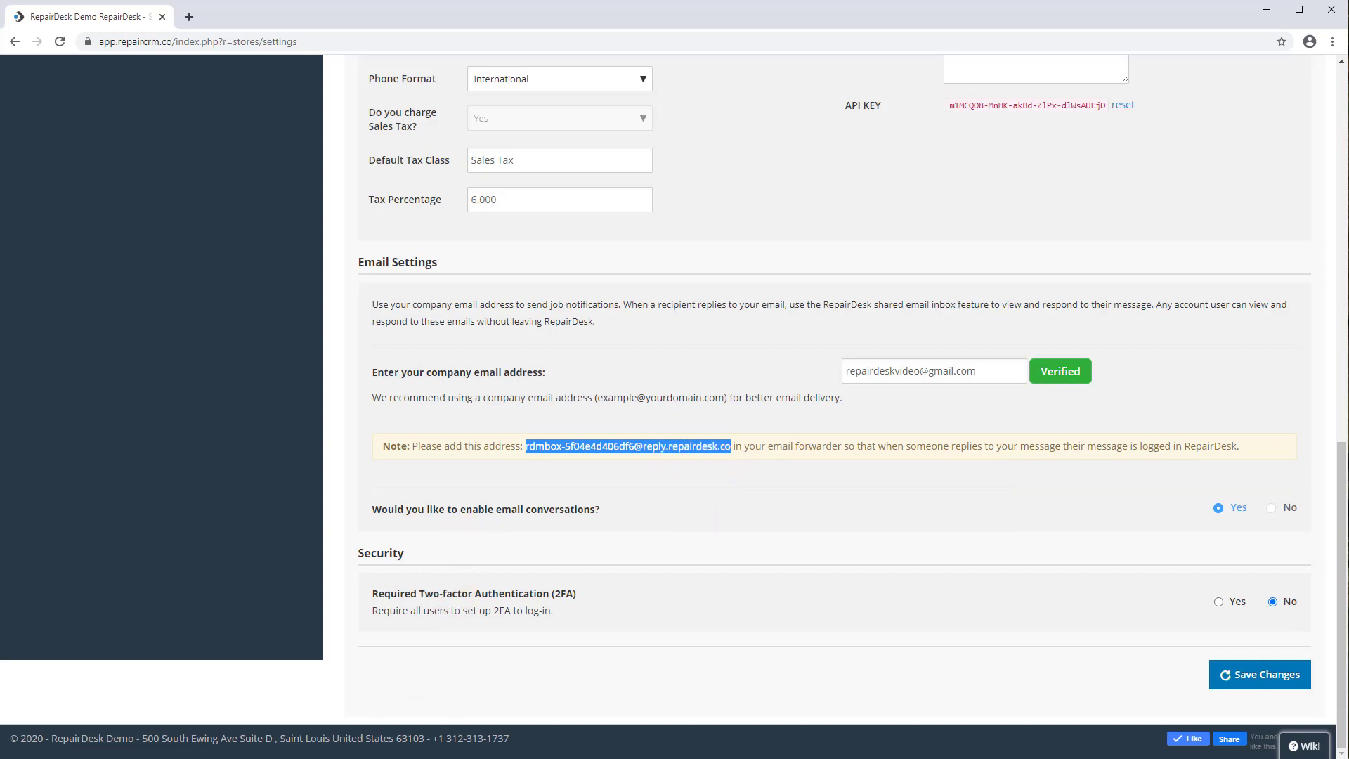
pyautogui.hotkey('alt', 'Tab')
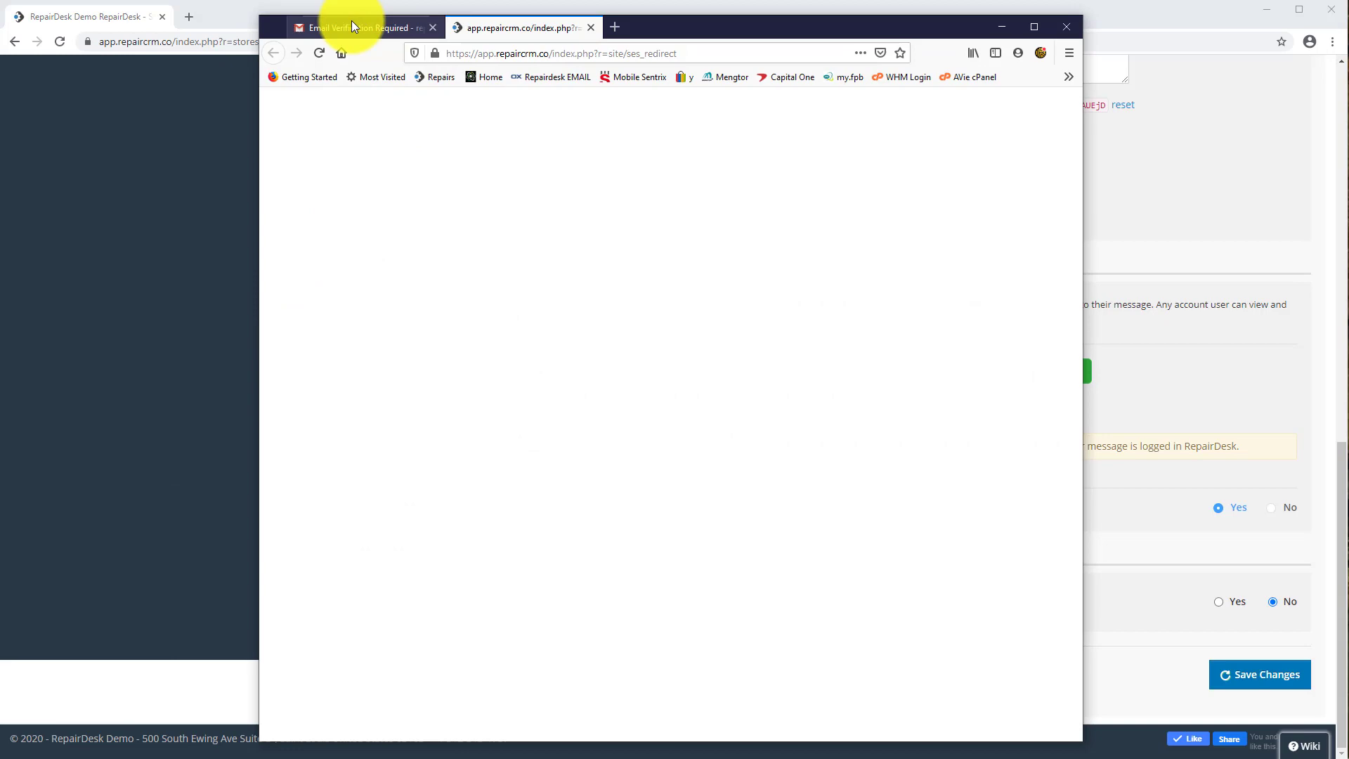
# Step: Open Gmail's Forwarding and POP/IMAP settings
pyautogui.click(350, 23)
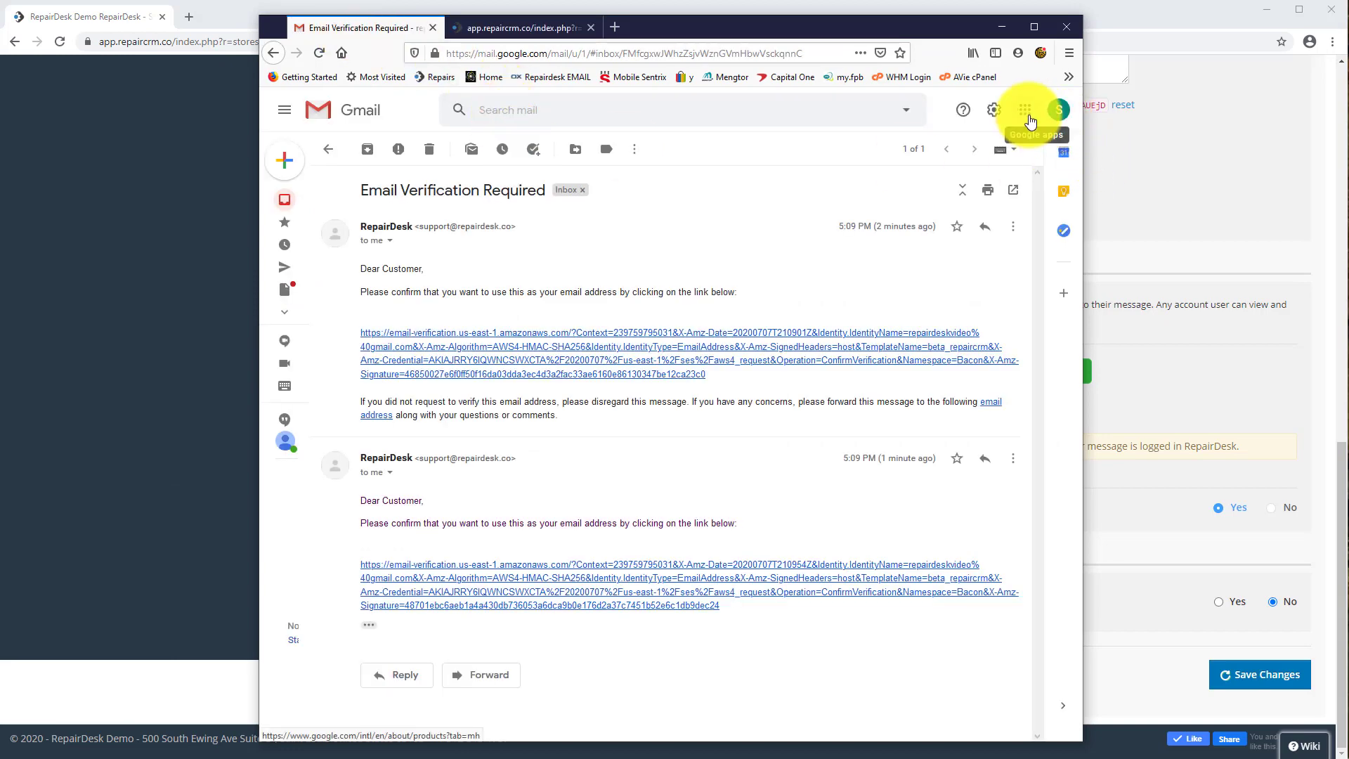
pyautogui.click(993, 109)
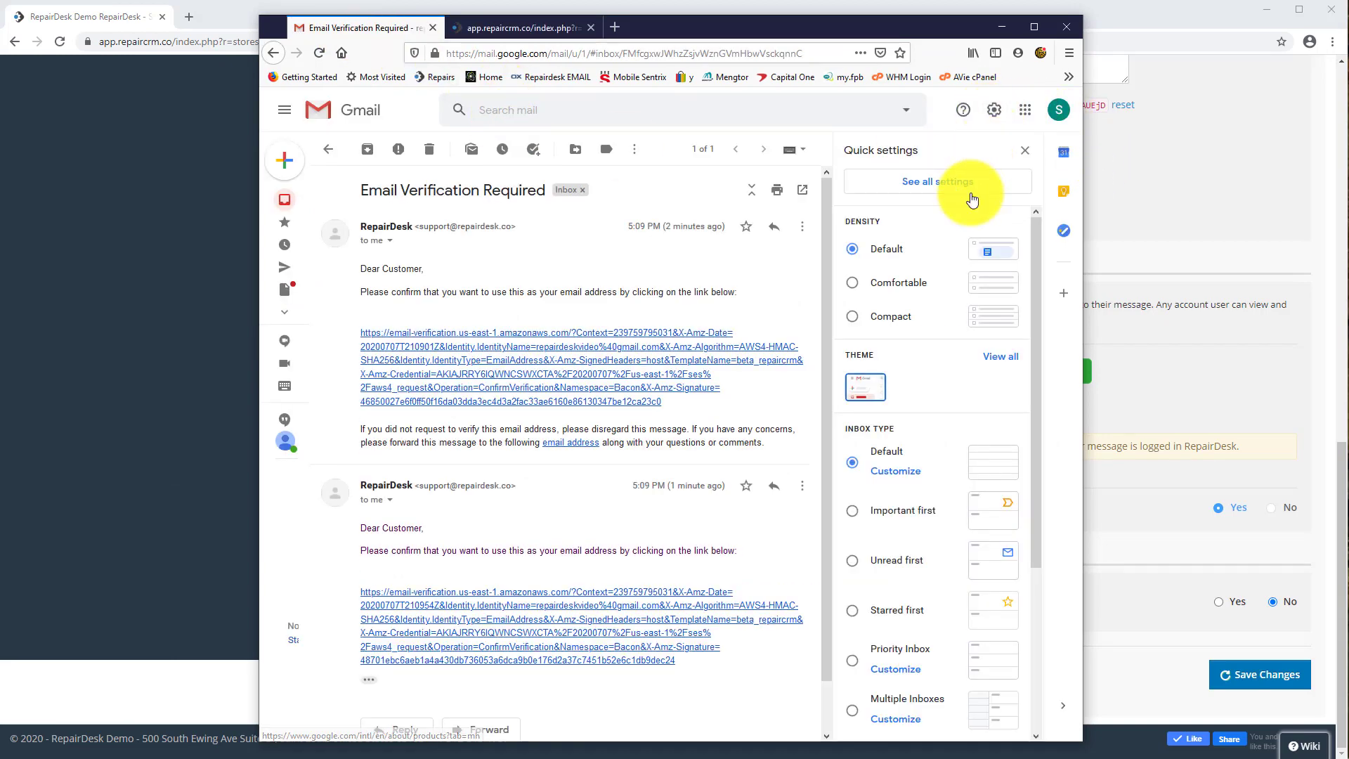
pyautogui.click(929, 183)
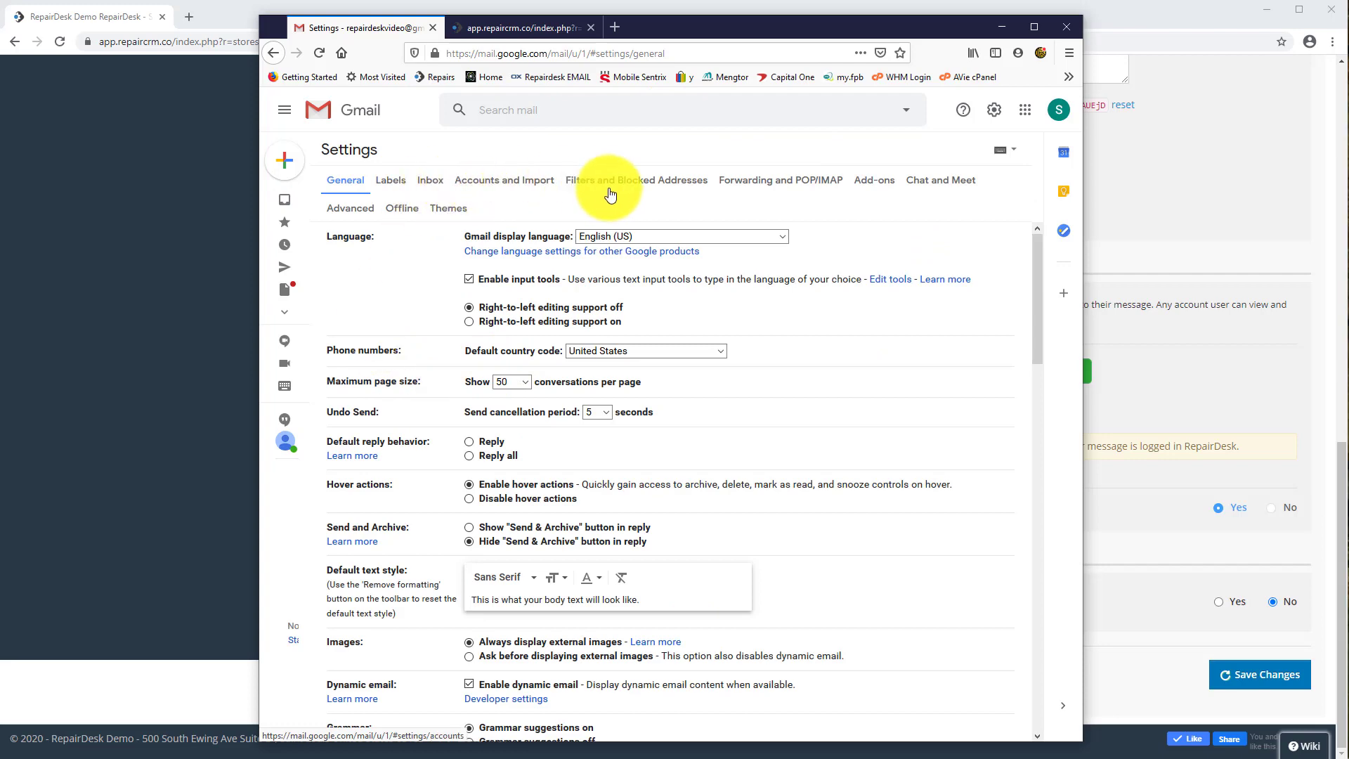
pyautogui.click(750, 181)
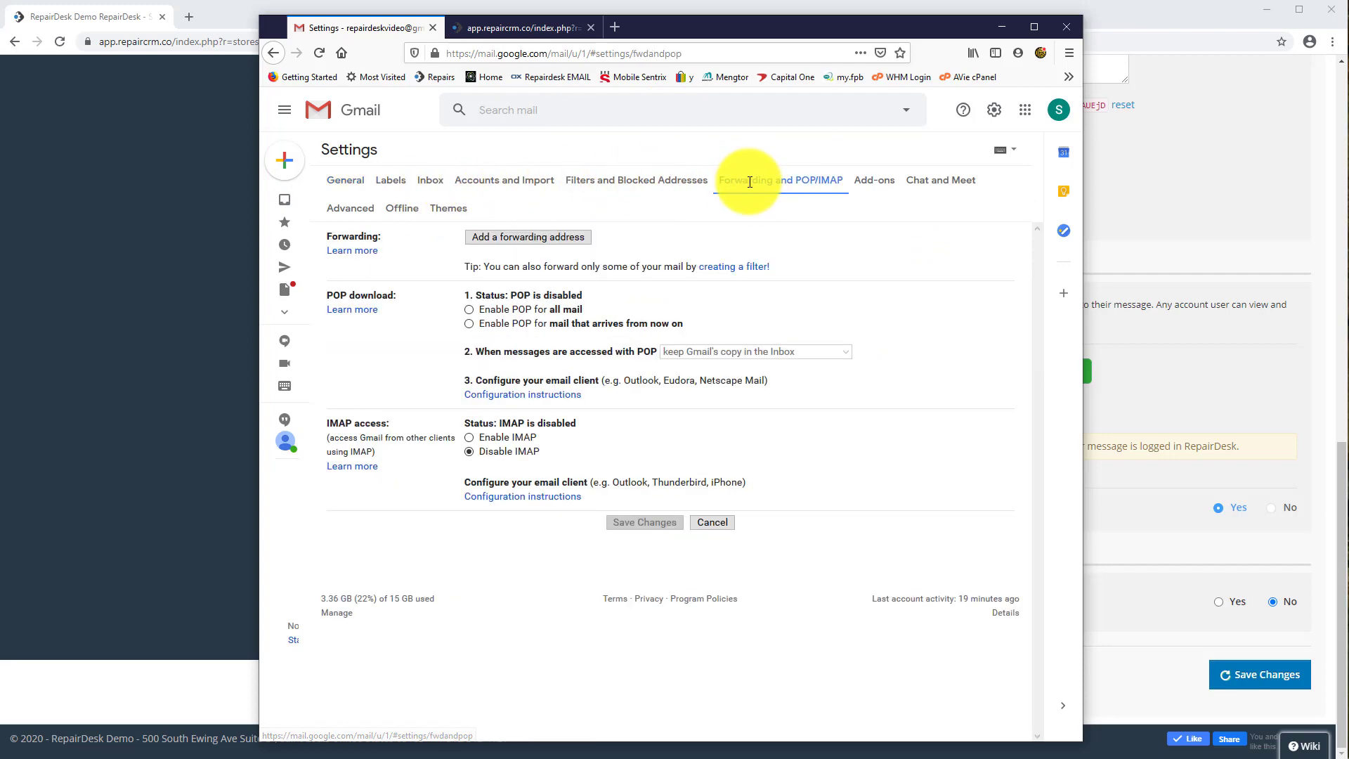
# Step: Add the pasted RepairDesk reply address as a Gmail forwarding address
pyautogui.click(543, 236)
pyautogui.rightClick(546, 415)
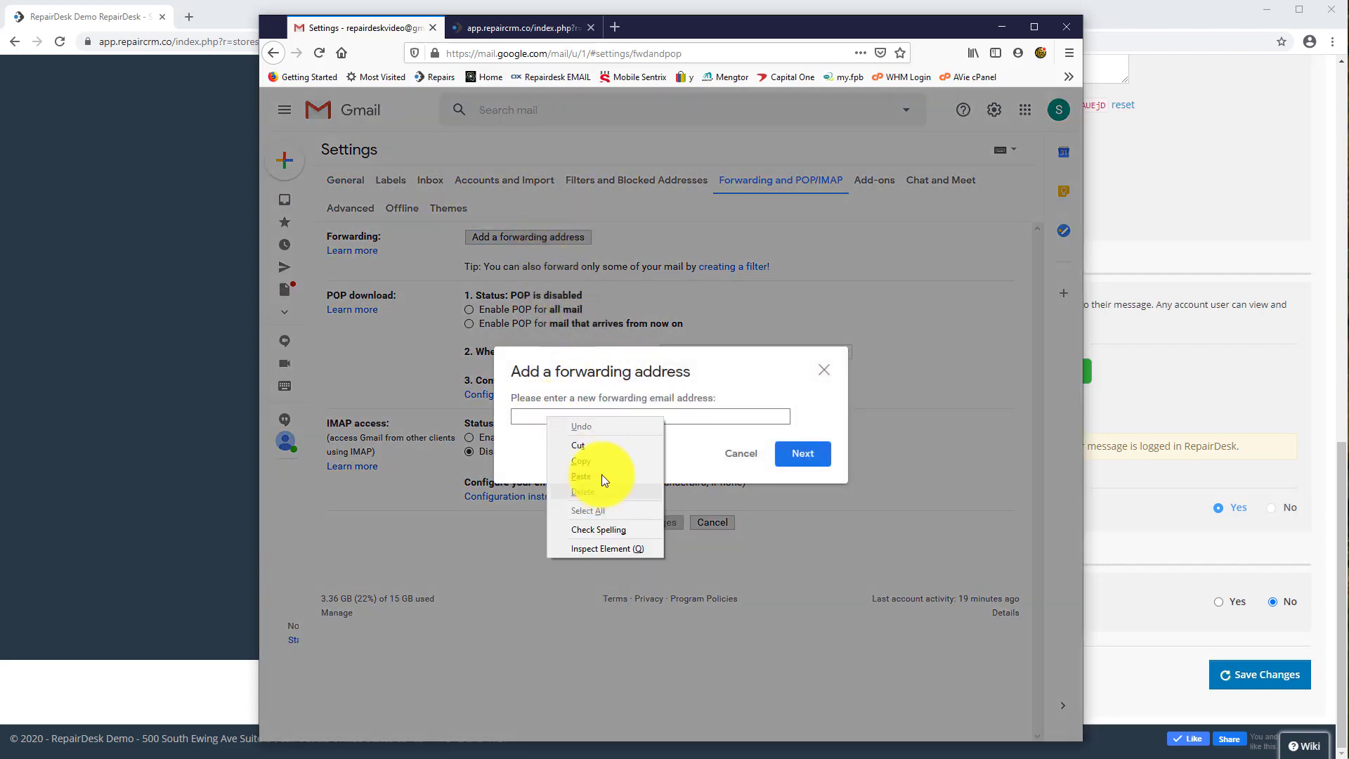
pyautogui.click(600, 473)
pyautogui.click(800, 454)
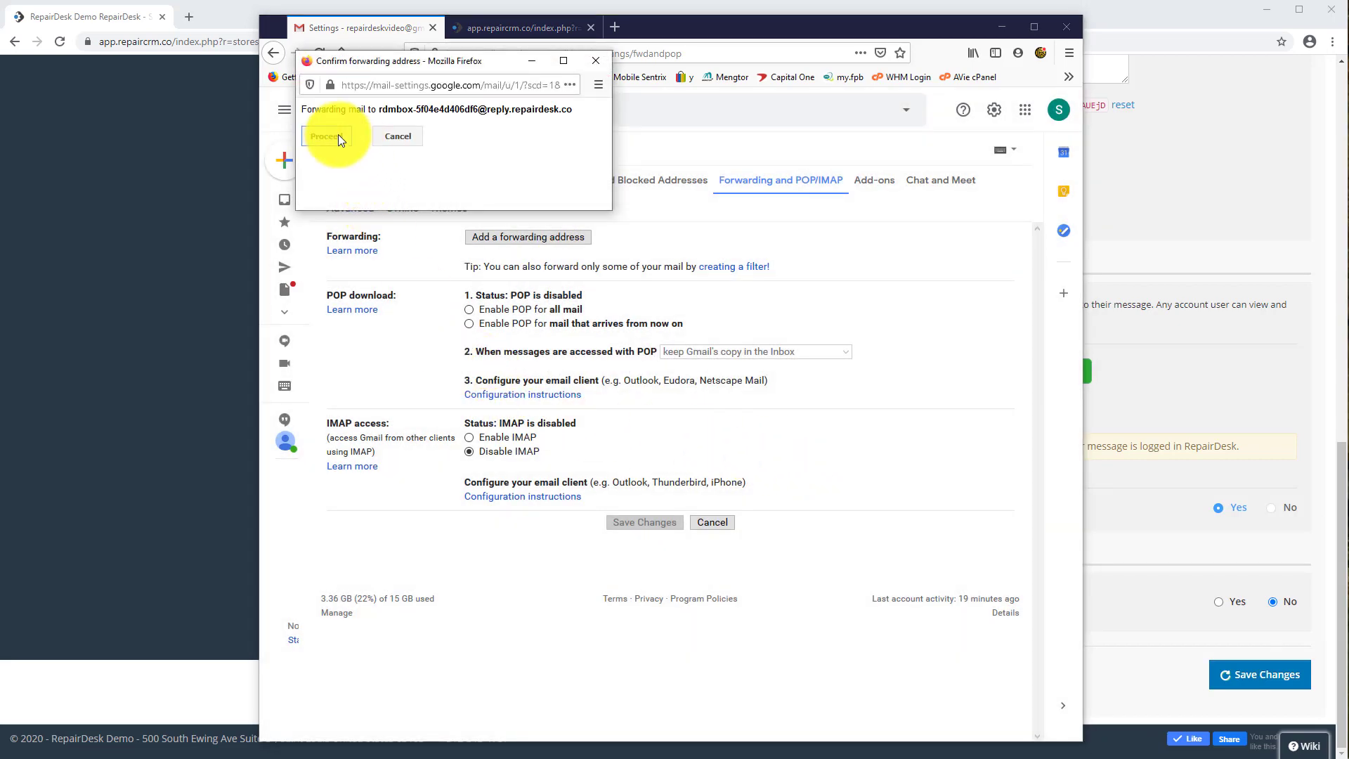
pyautogui.click(328, 136)
pyautogui.click(807, 456)
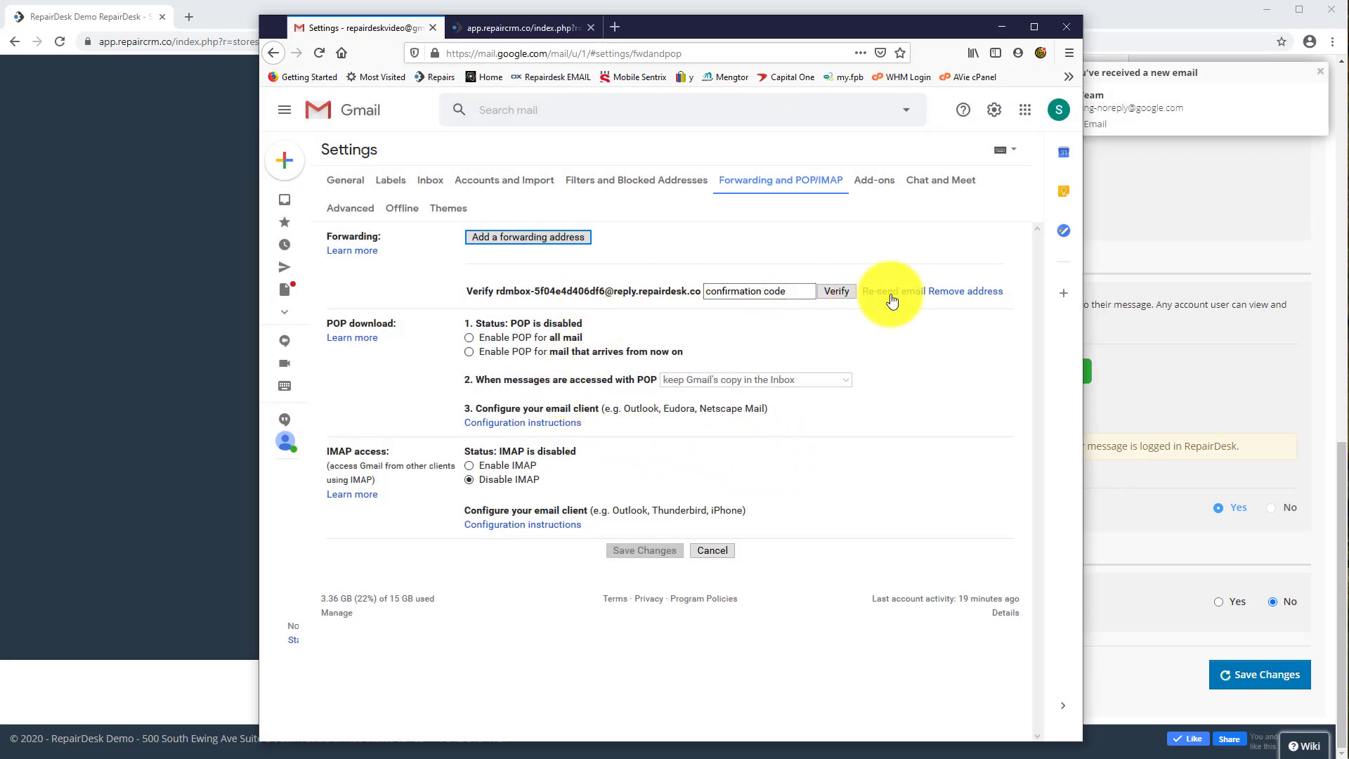
pyautogui.click(801, 292)
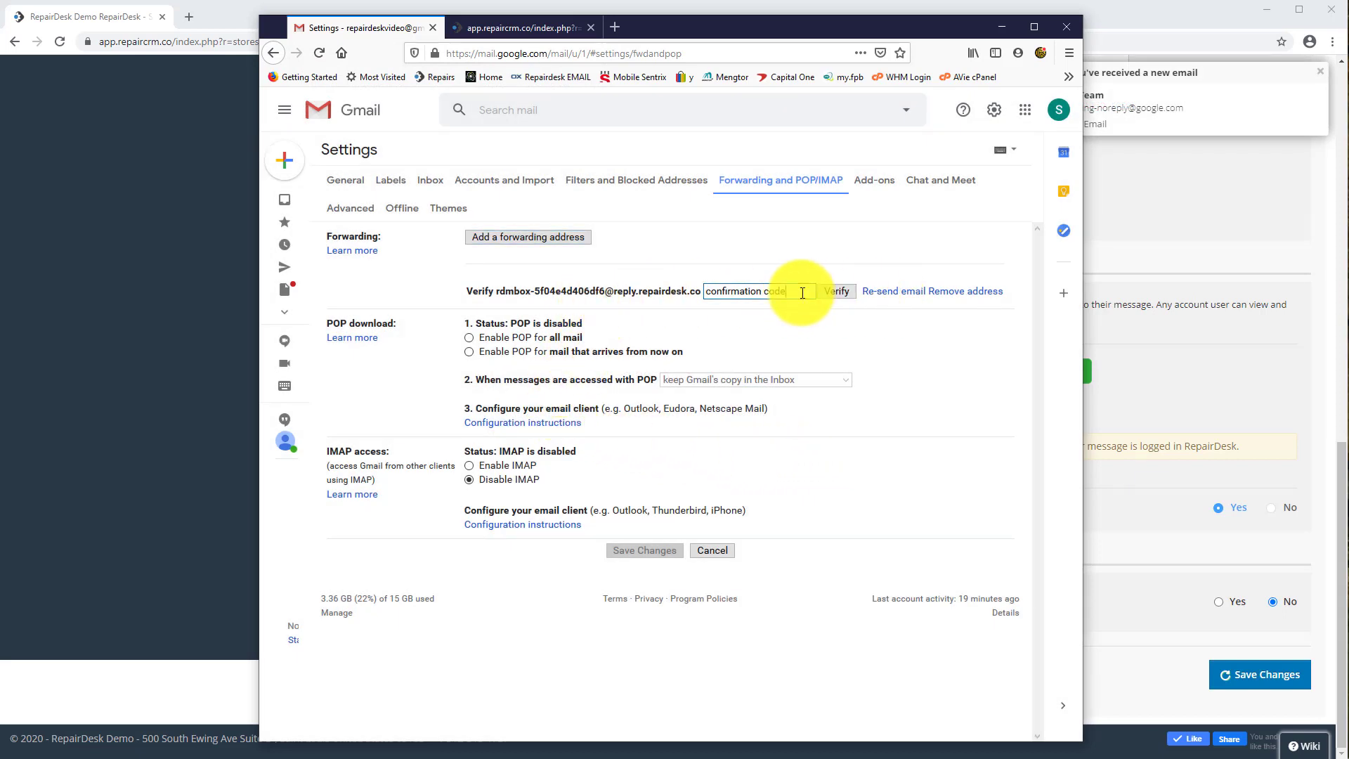
pyautogui.click(1101, 211)
pyautogui.click(1077, 126)
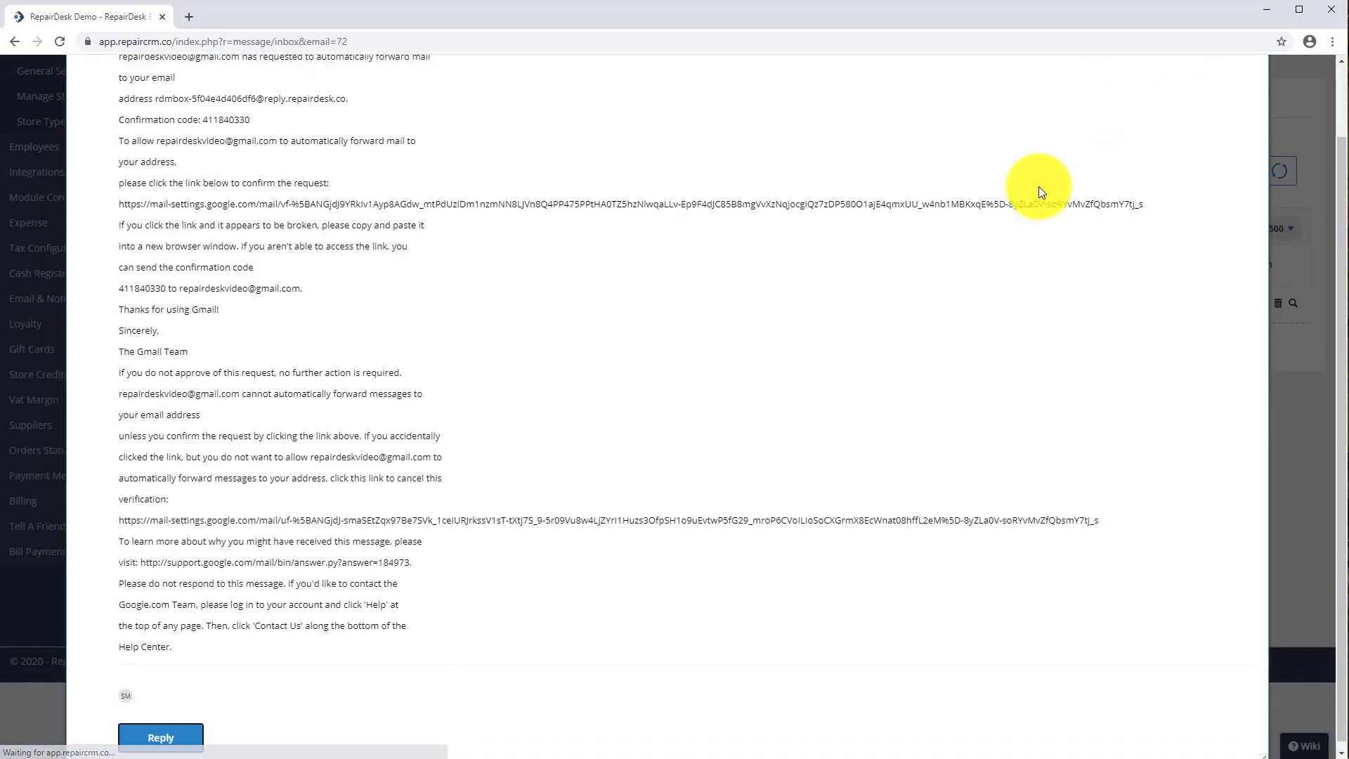
pyautogui.scroll(2, 181, 453)
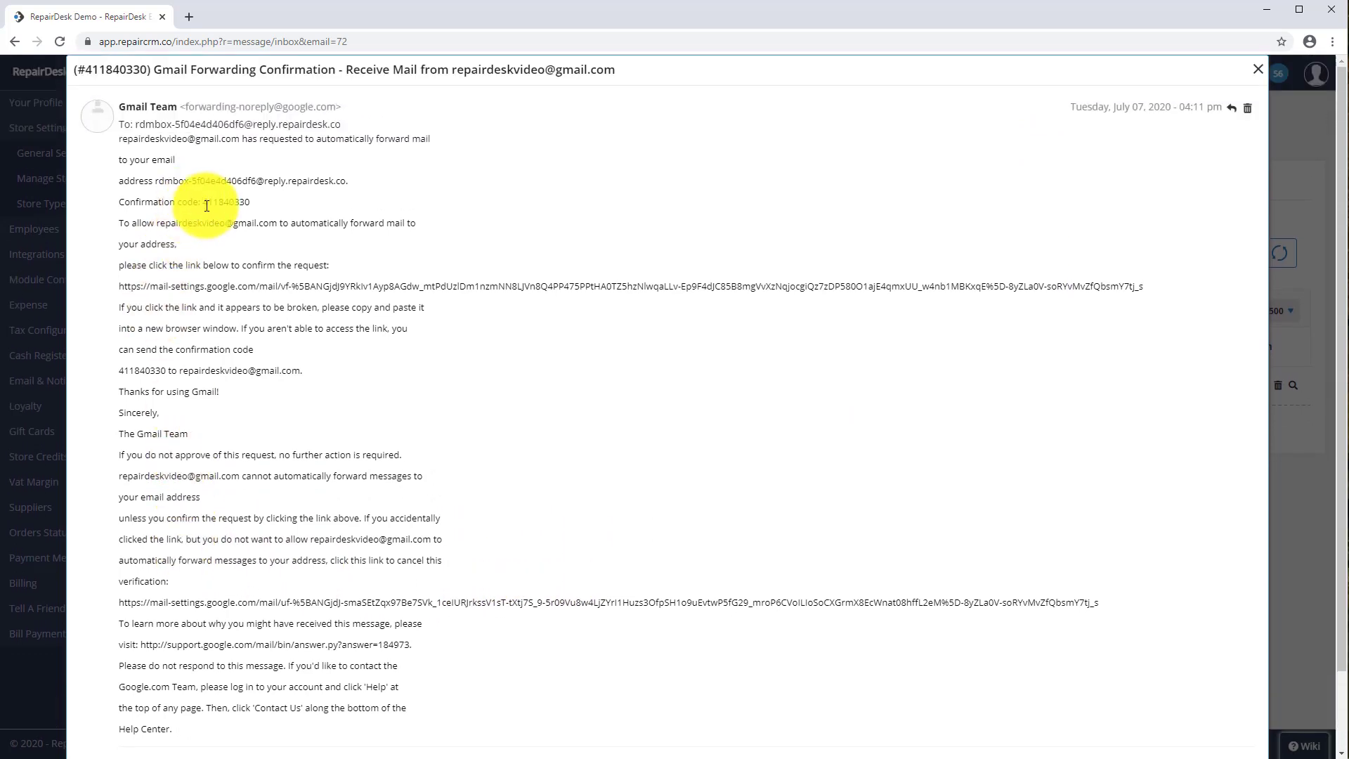
pyautogui.moveTo(203, 201); pyautogui.dragTo(252, 199)
pyautogui.rightClick(230, 205)
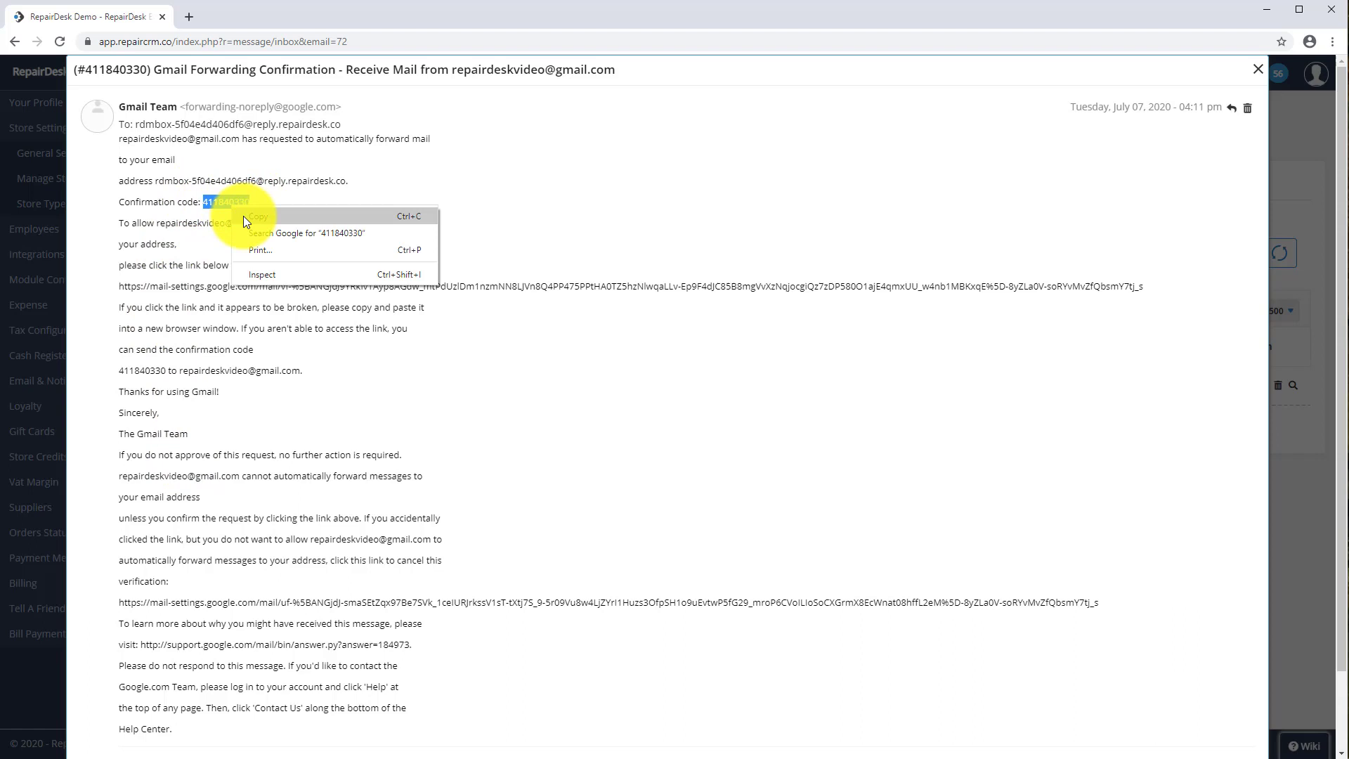
pyautogui.click(243, 217)
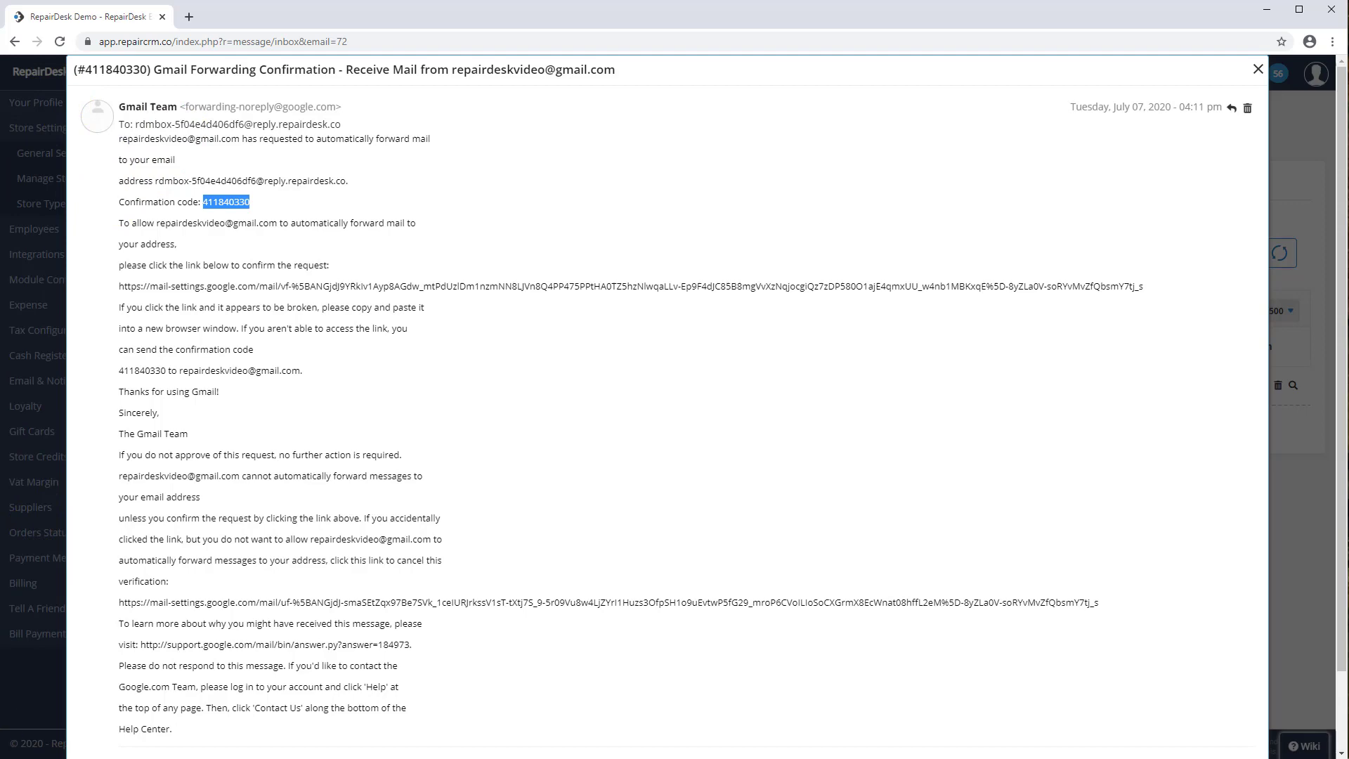
# Step: Paste the confirmation code into Gmail to verify the forwarding address
pyautogui.hotkey('alt', 'Tab')
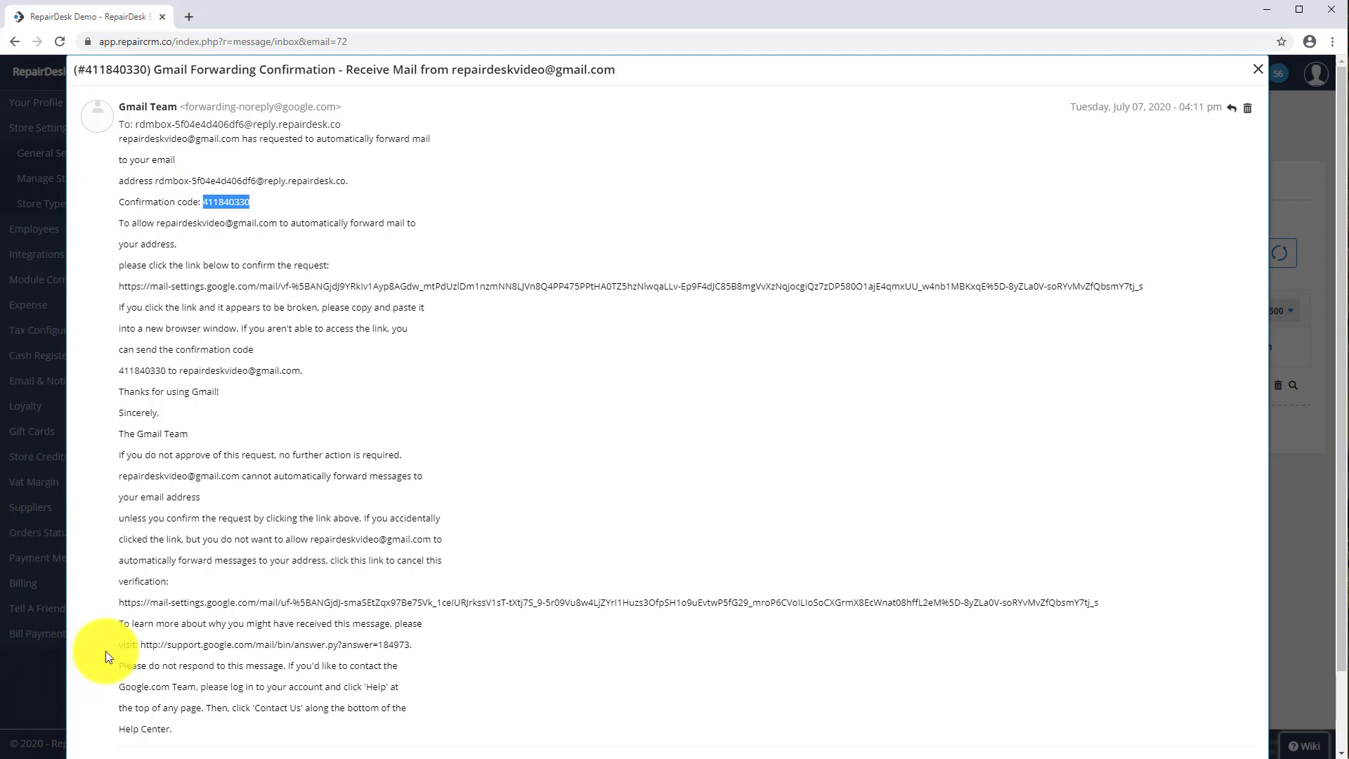
pyautogui.click(106, 758)
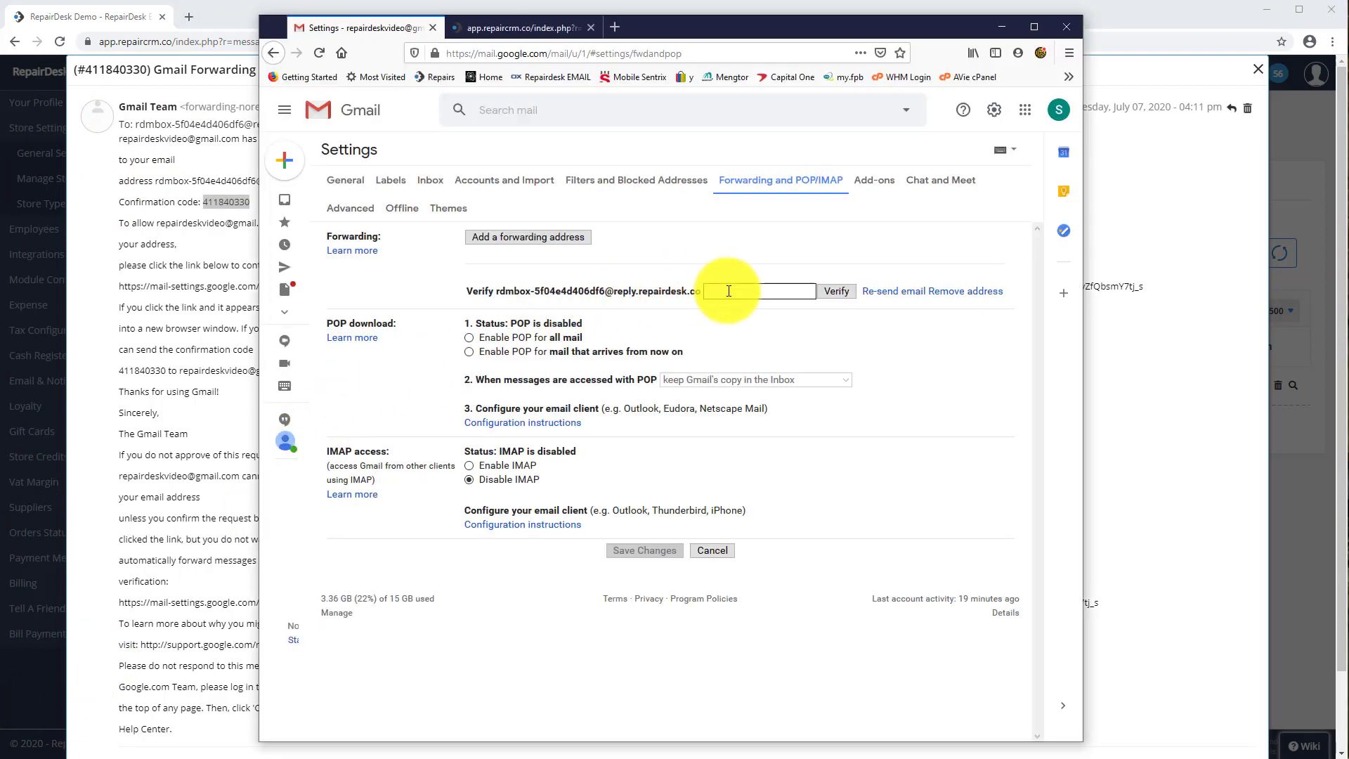
pyautogui.rightClick(750, 288)
pyautogui.click(773, 355)
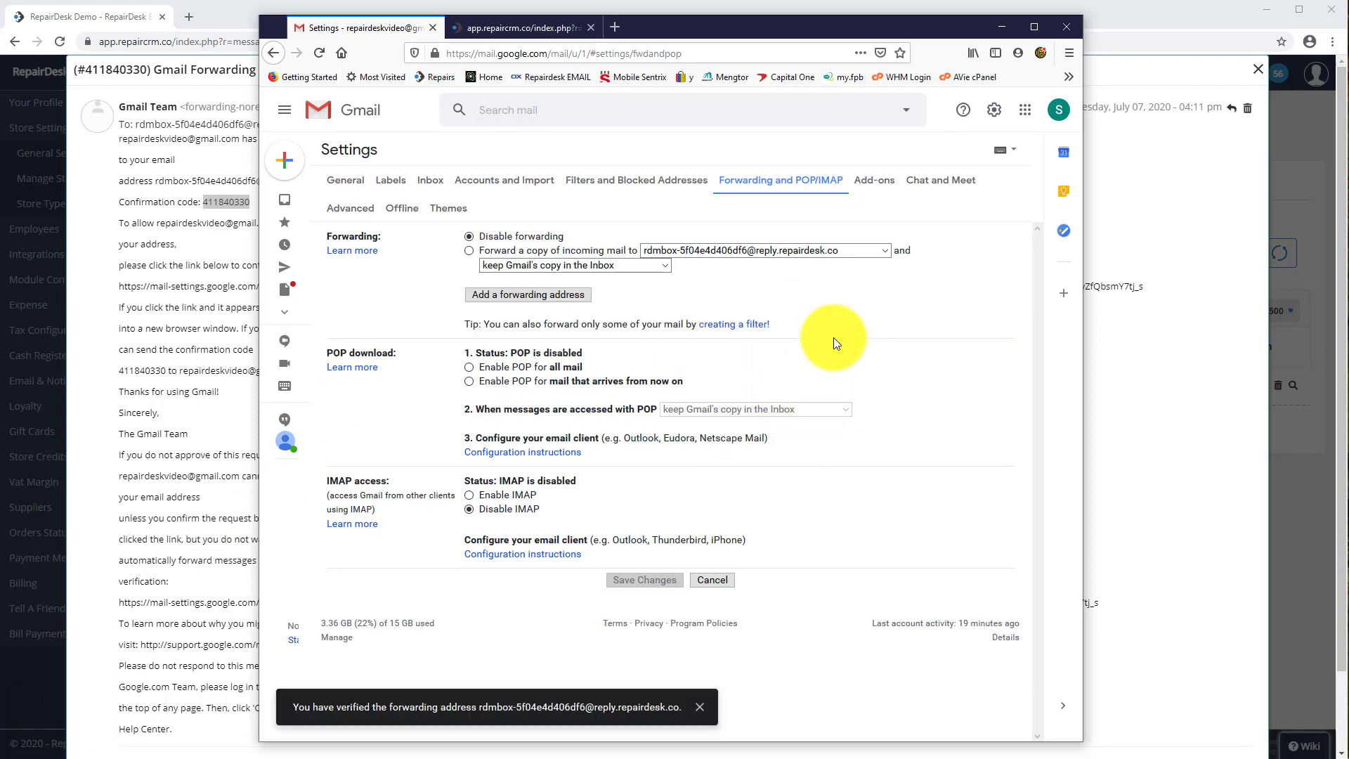
# Step: Keep Gmail's copy of forwarded mail in the Inbox
pyautogui.click(561, 267)
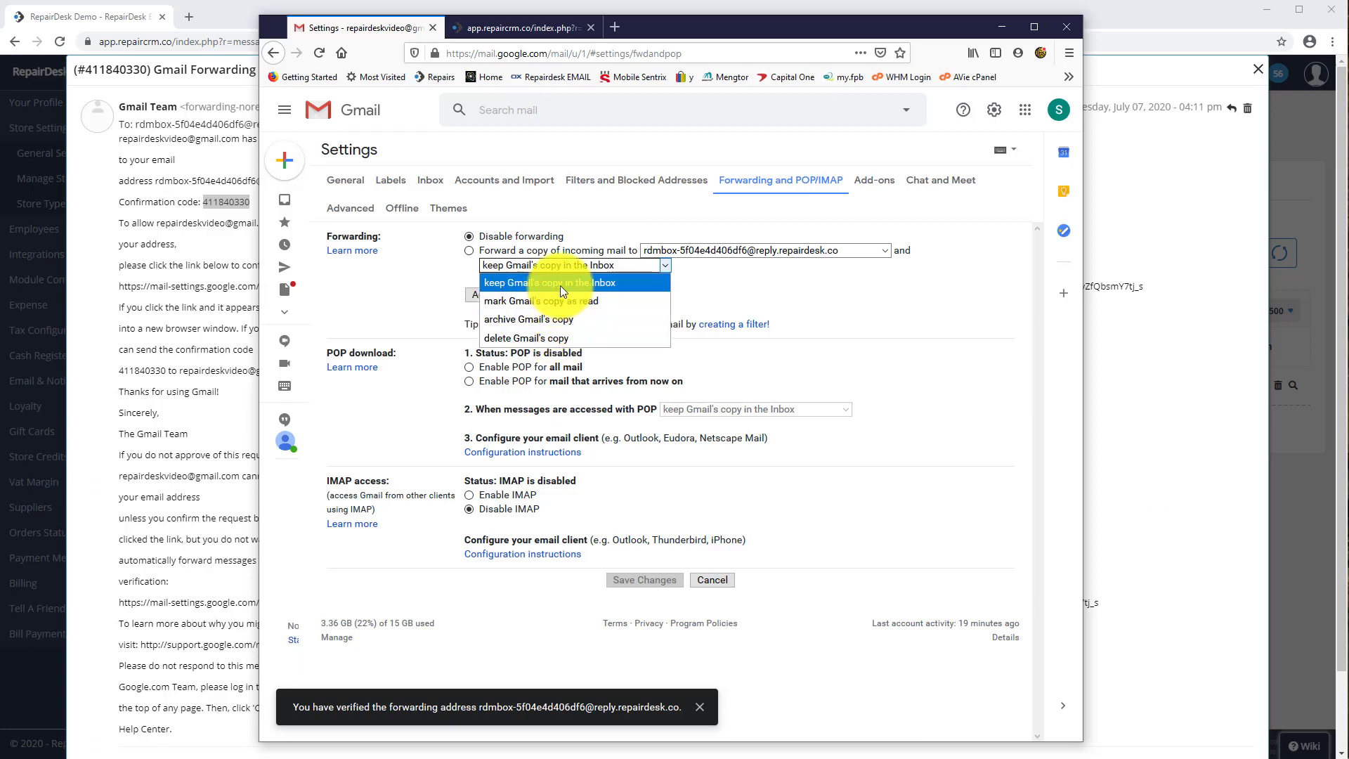
pyautogui.click(560, 285)
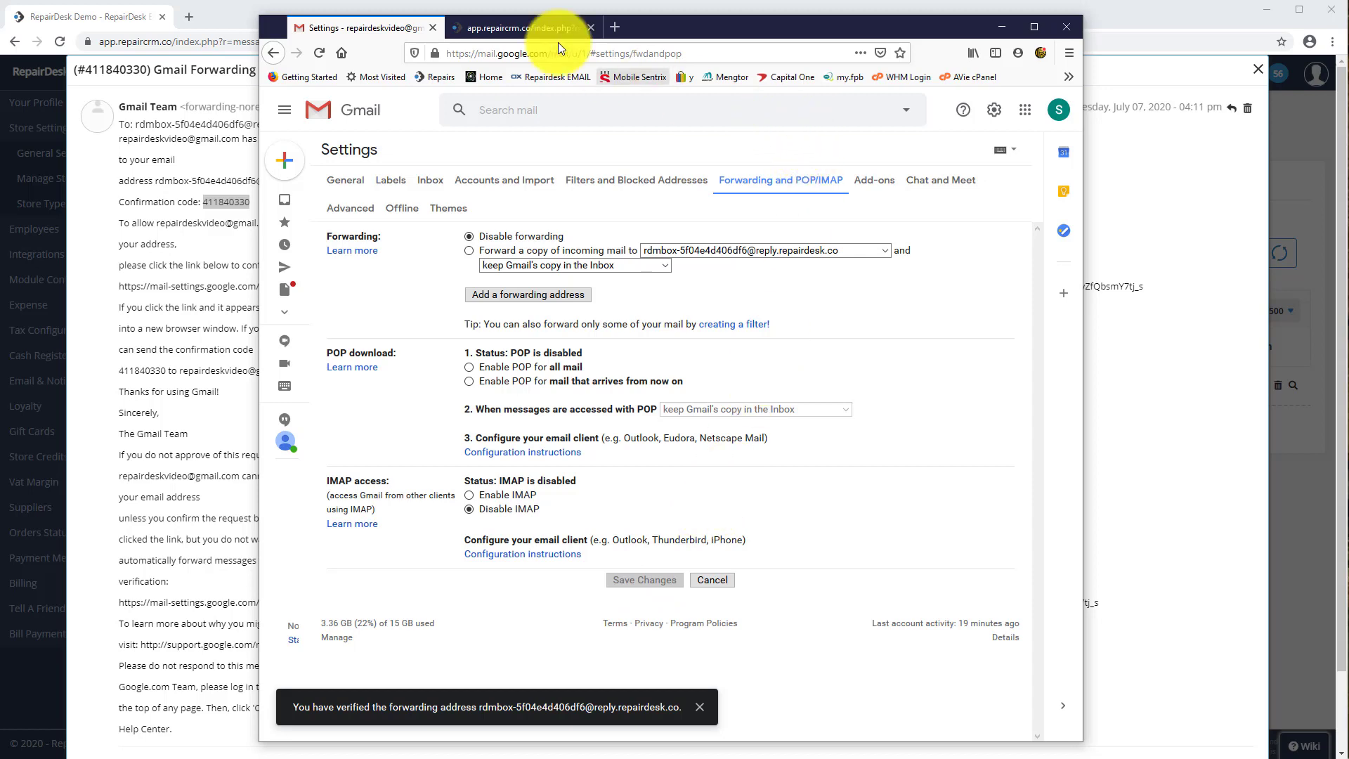
pyautogui.click(230, 18)
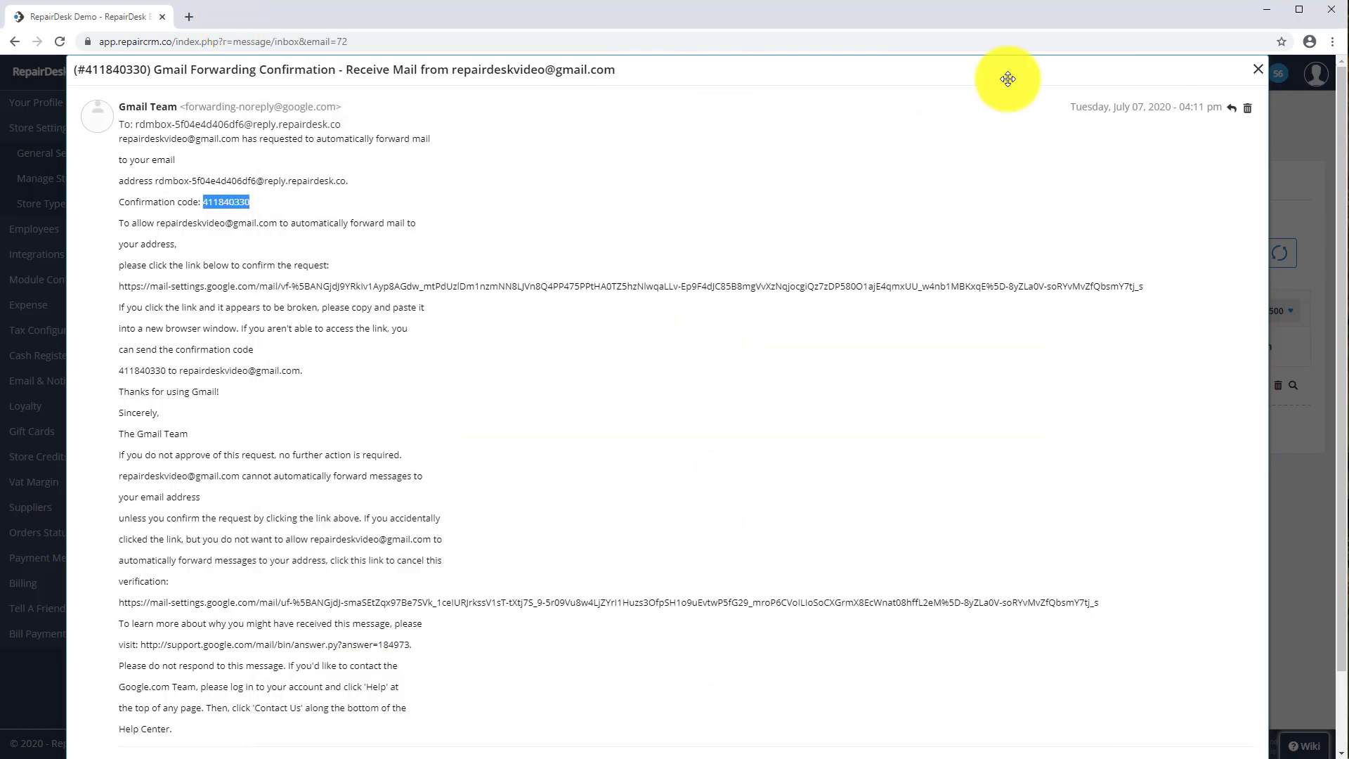
# Step: Delete the Gmail confirmation email from RepairDesk's inbox
pyautogui.click(1259, 71)
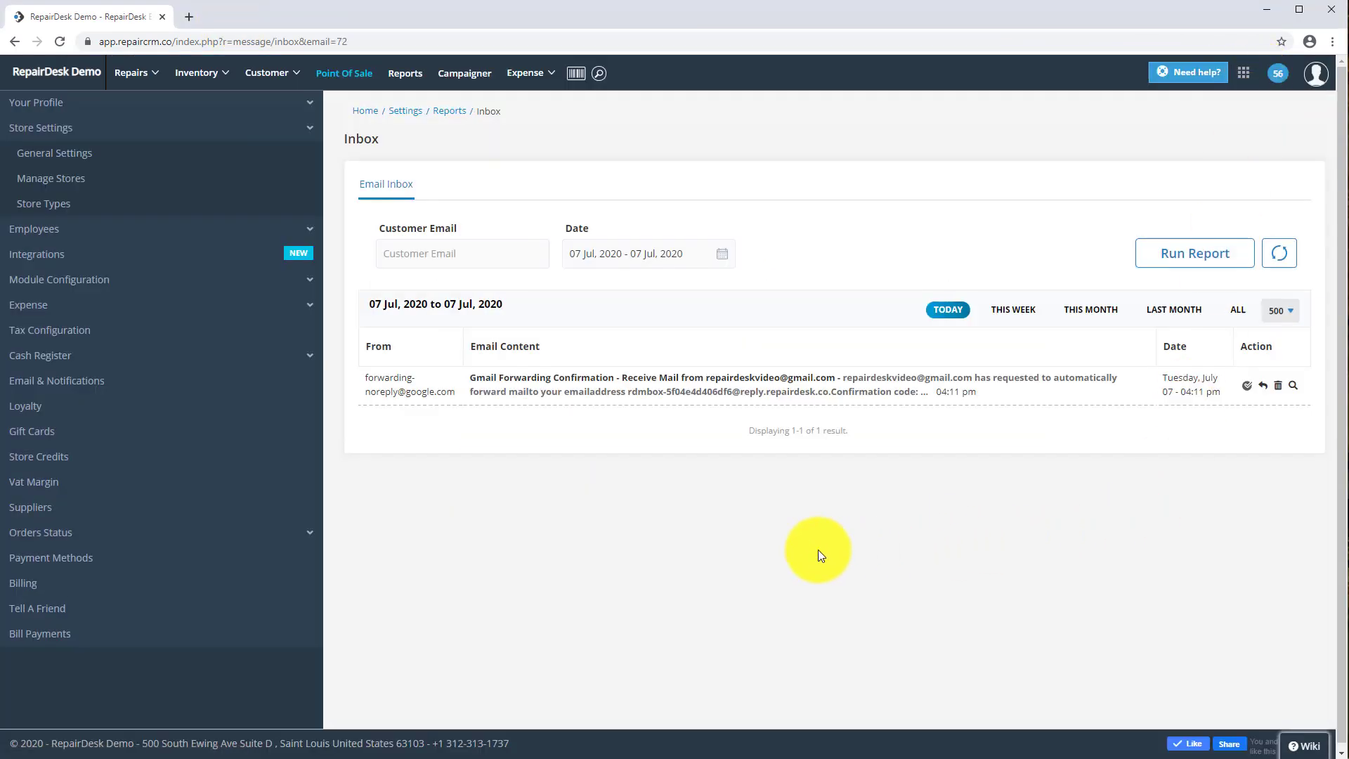
pyautogui.click(1280, 392)
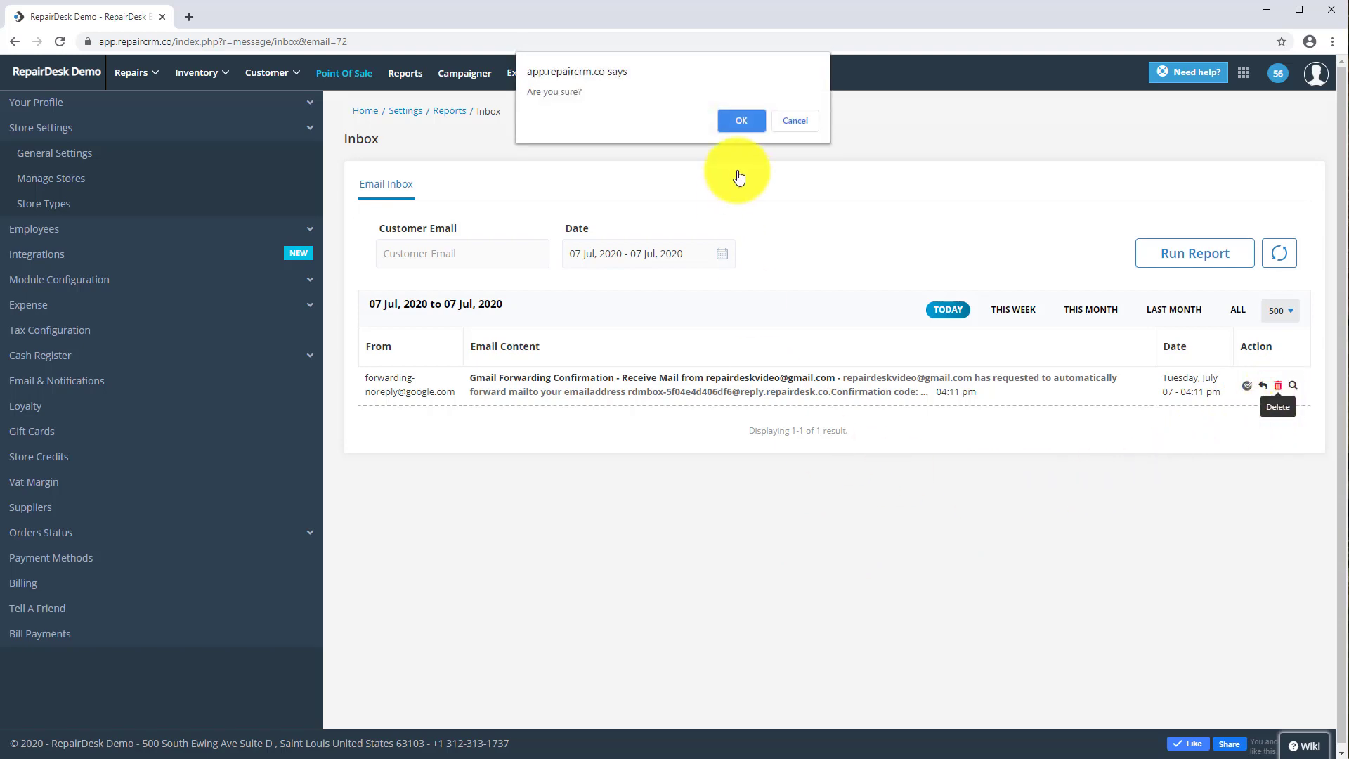
pyautogui.click(740, 126)
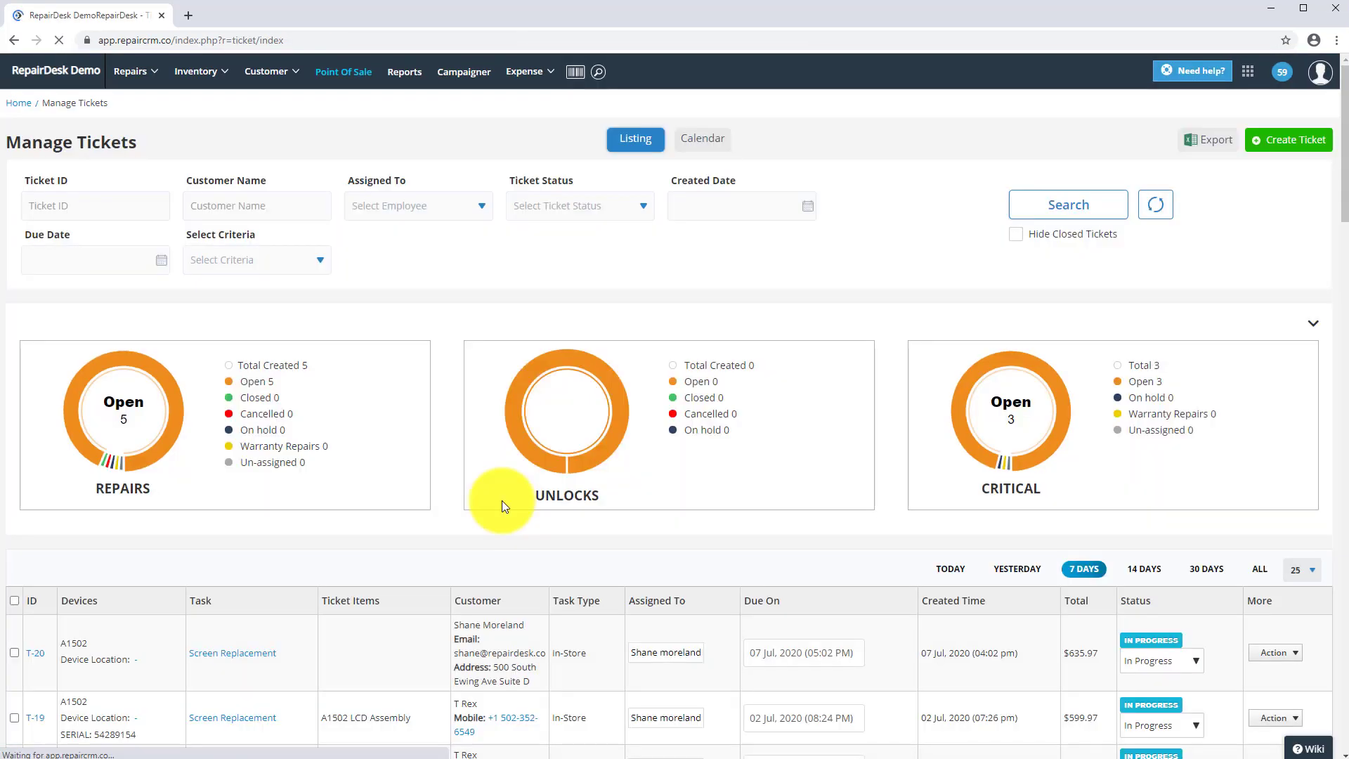
pyautogui.scroll(-3, 505, 527)
# Step: Email 'Hello test test' to the customer from ticket T-22's history
pyautogui.click(1273, 604)
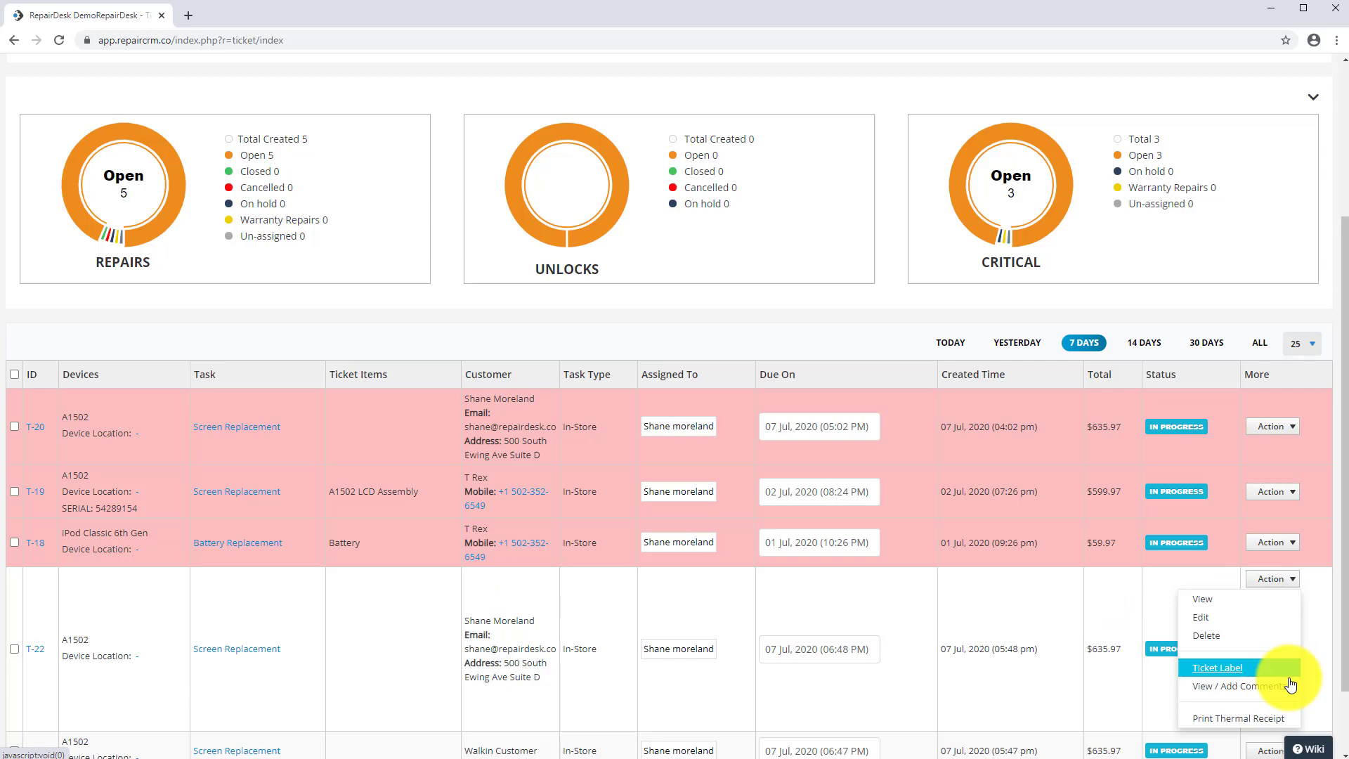
pyautogui.click(1286, 689)
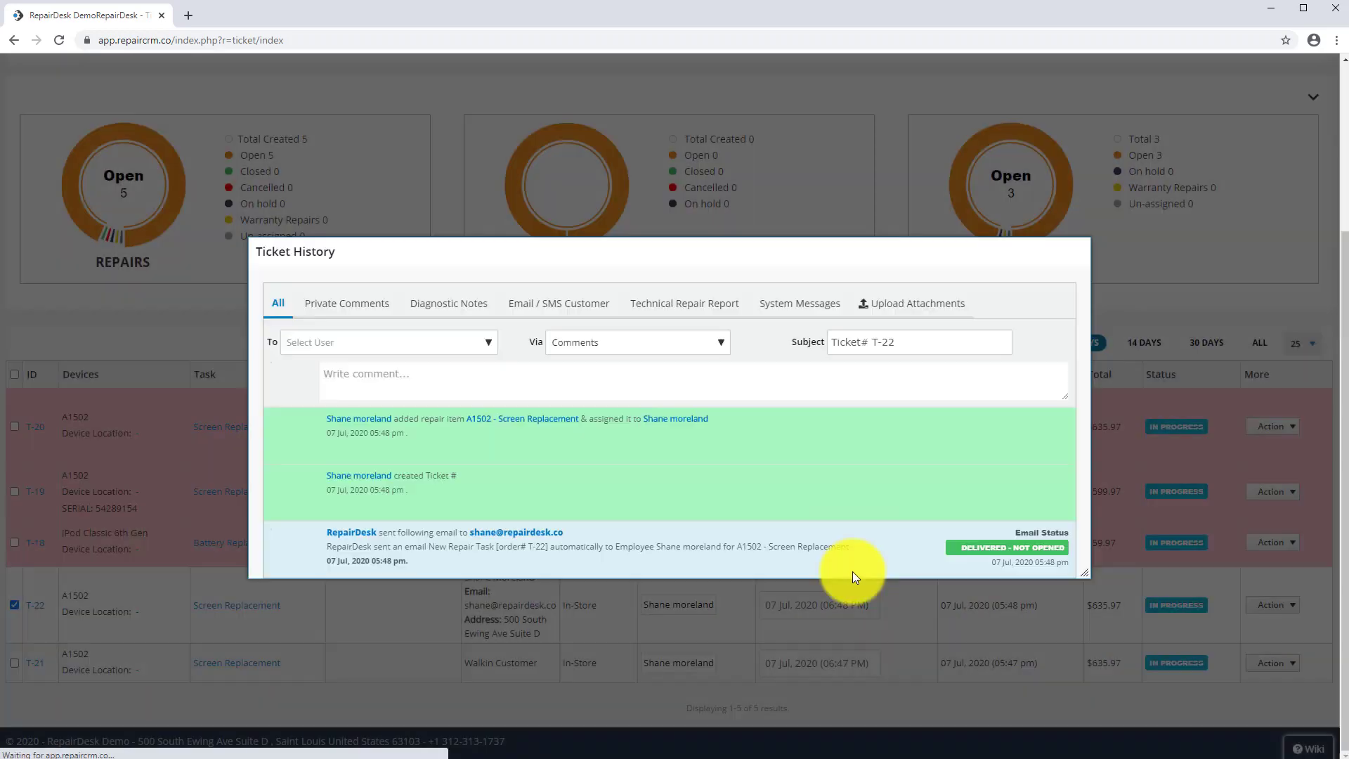
pyautogui.click(563, 306)
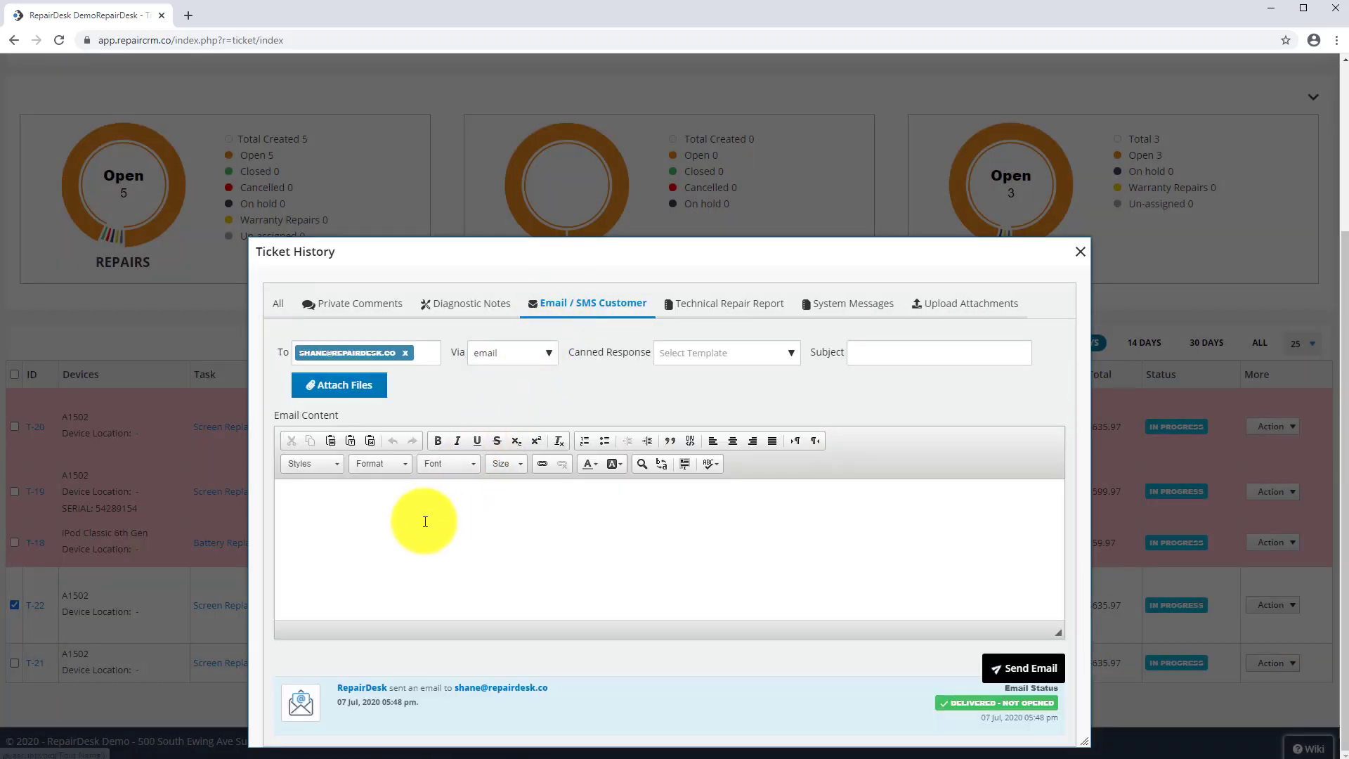
pyautogui.click(424, 519)
pyautogui.write('Hel')
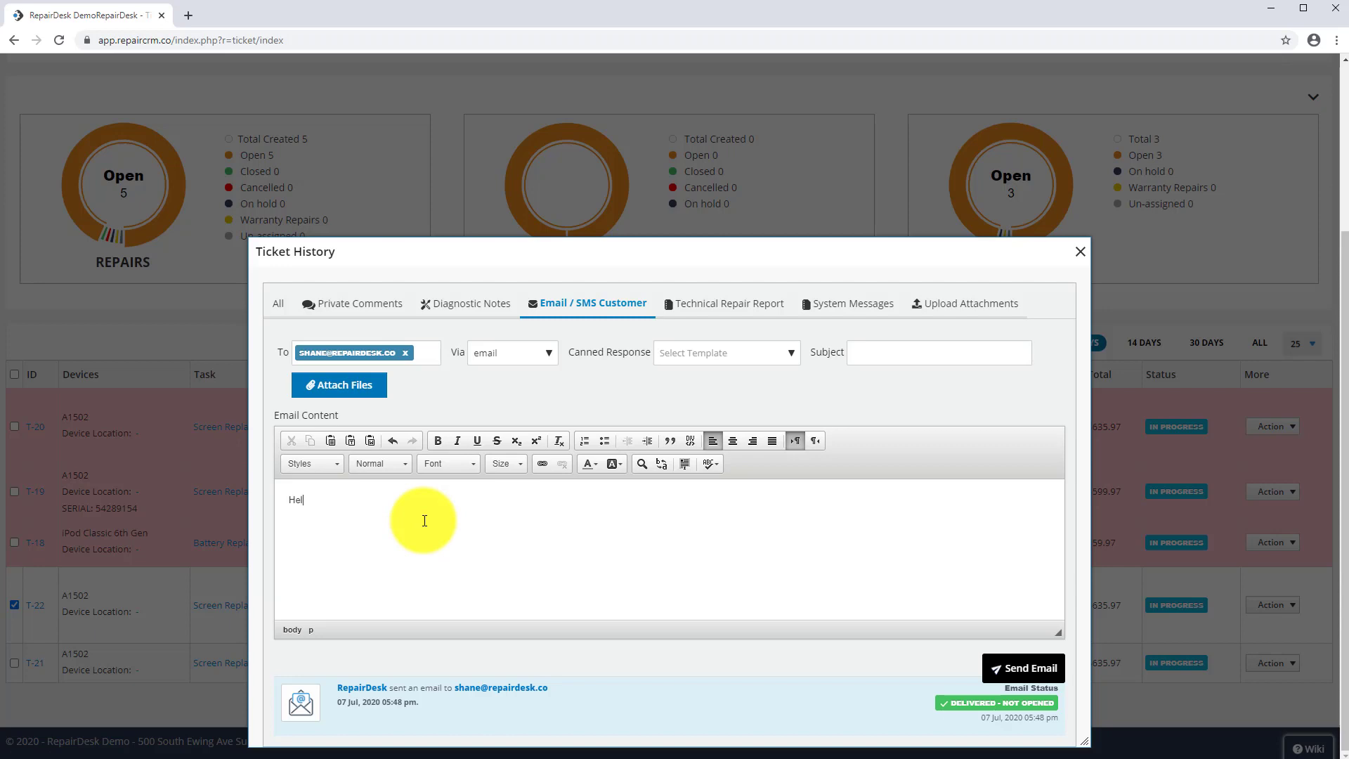
pyautogui.write('lo test ')
pyautogui.write('test')
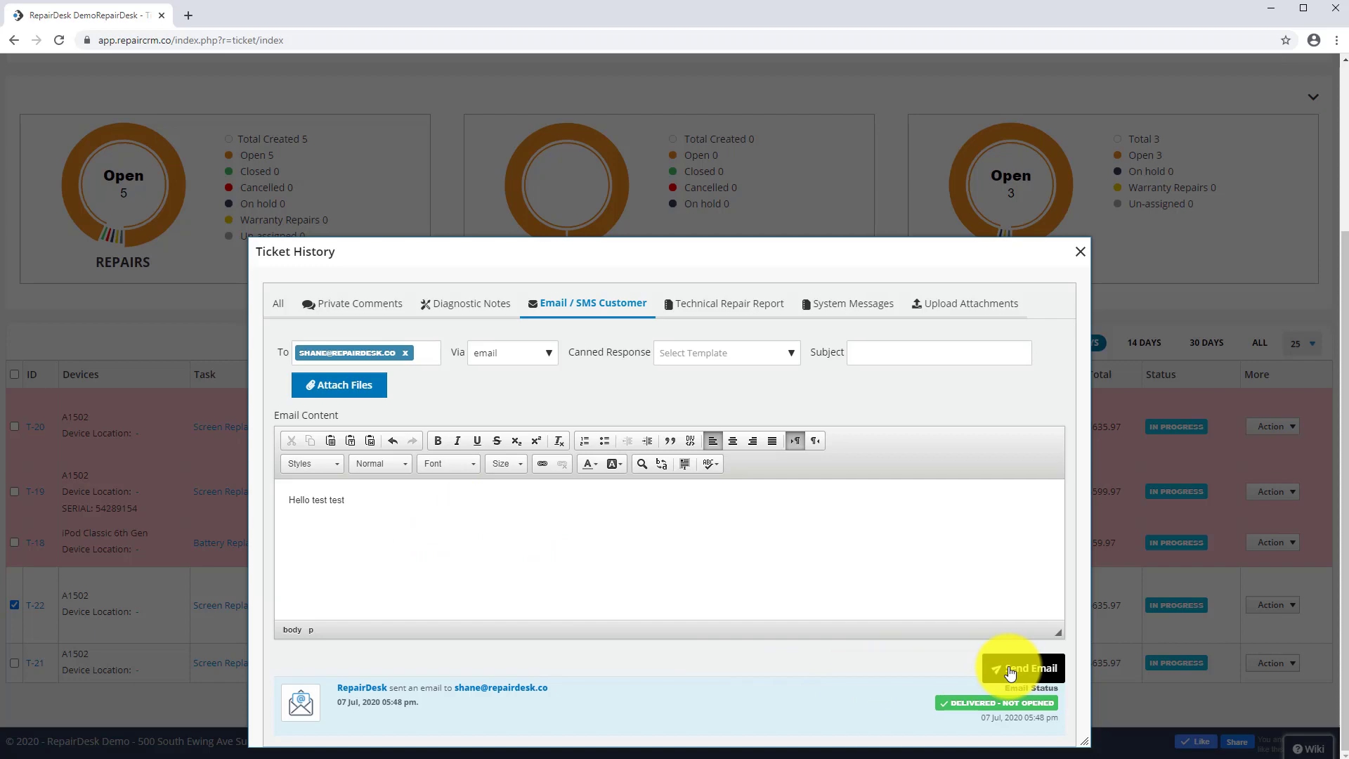
pyautogui.click(1009, 669)
pyautogui.scroll(-1, 986, 634)
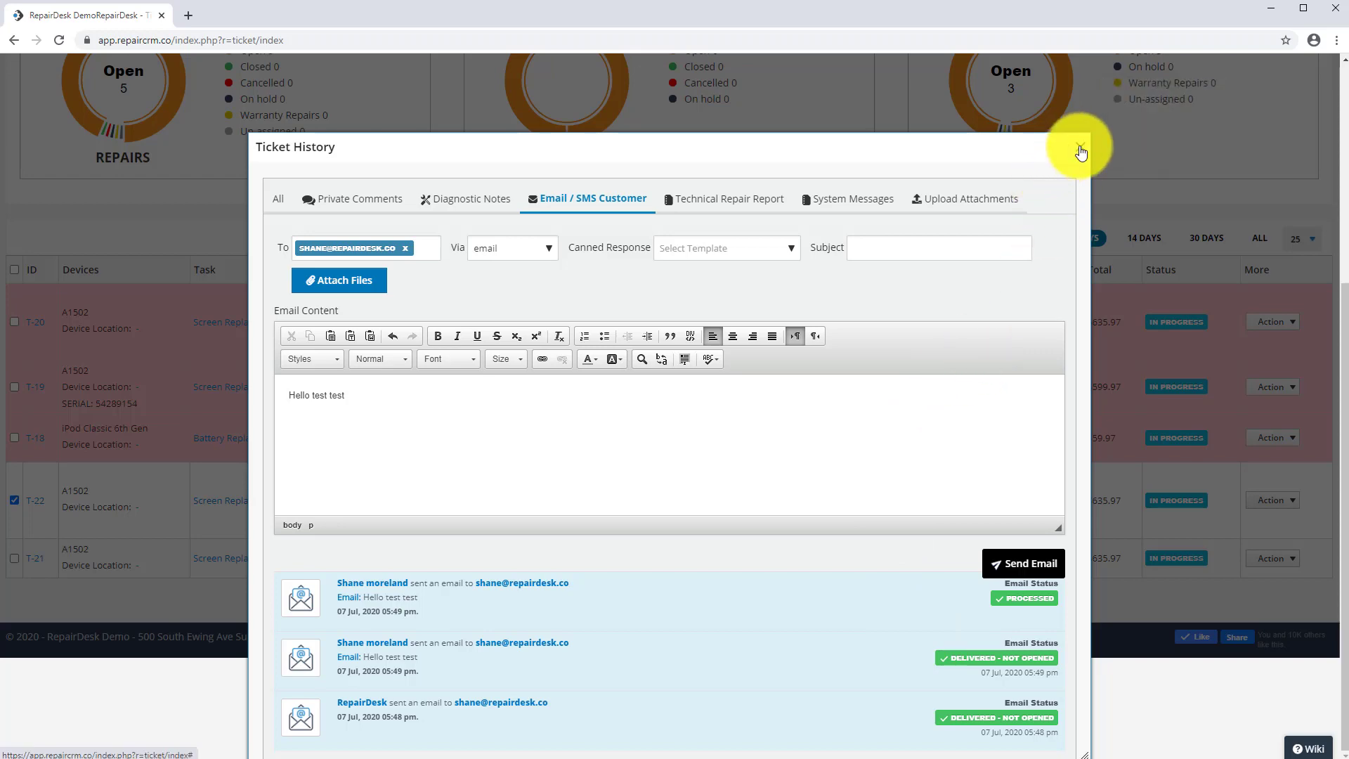
pyautogui.click(1080, 153)
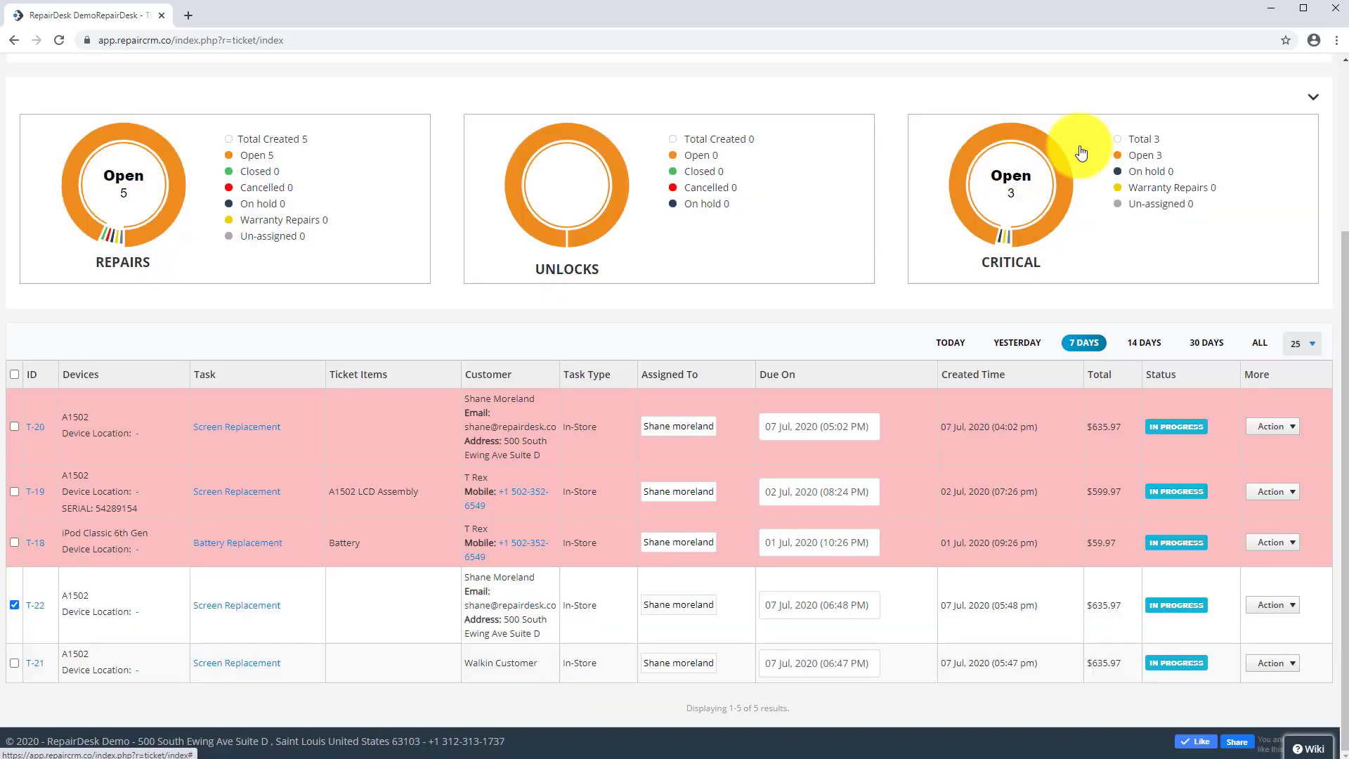
pyautogui.scroll(3, 954, 324)
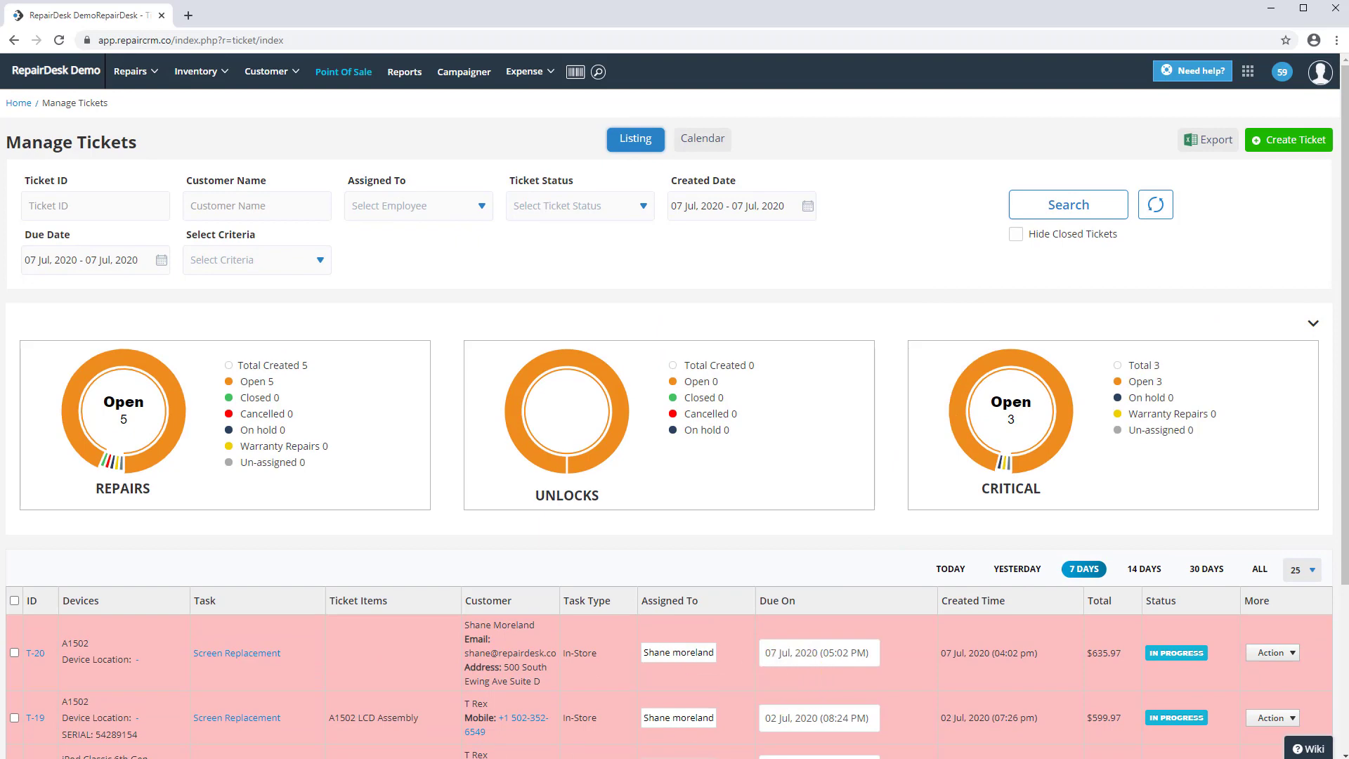
# Step: Reply 'Hello fix my phone' to the newest 'Hello test test' message
pyautogui.hotkey('alt', 'Tab')
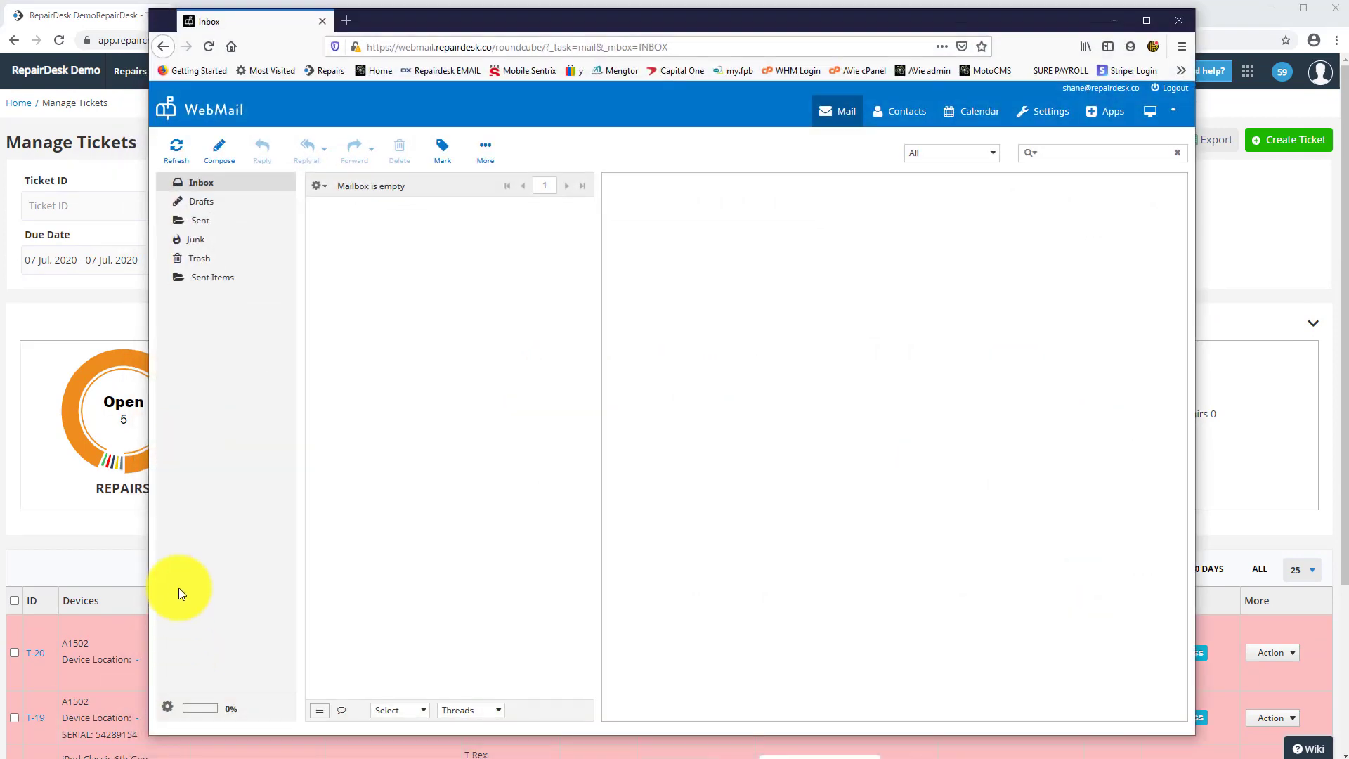
pyautogui.click(175, 155)
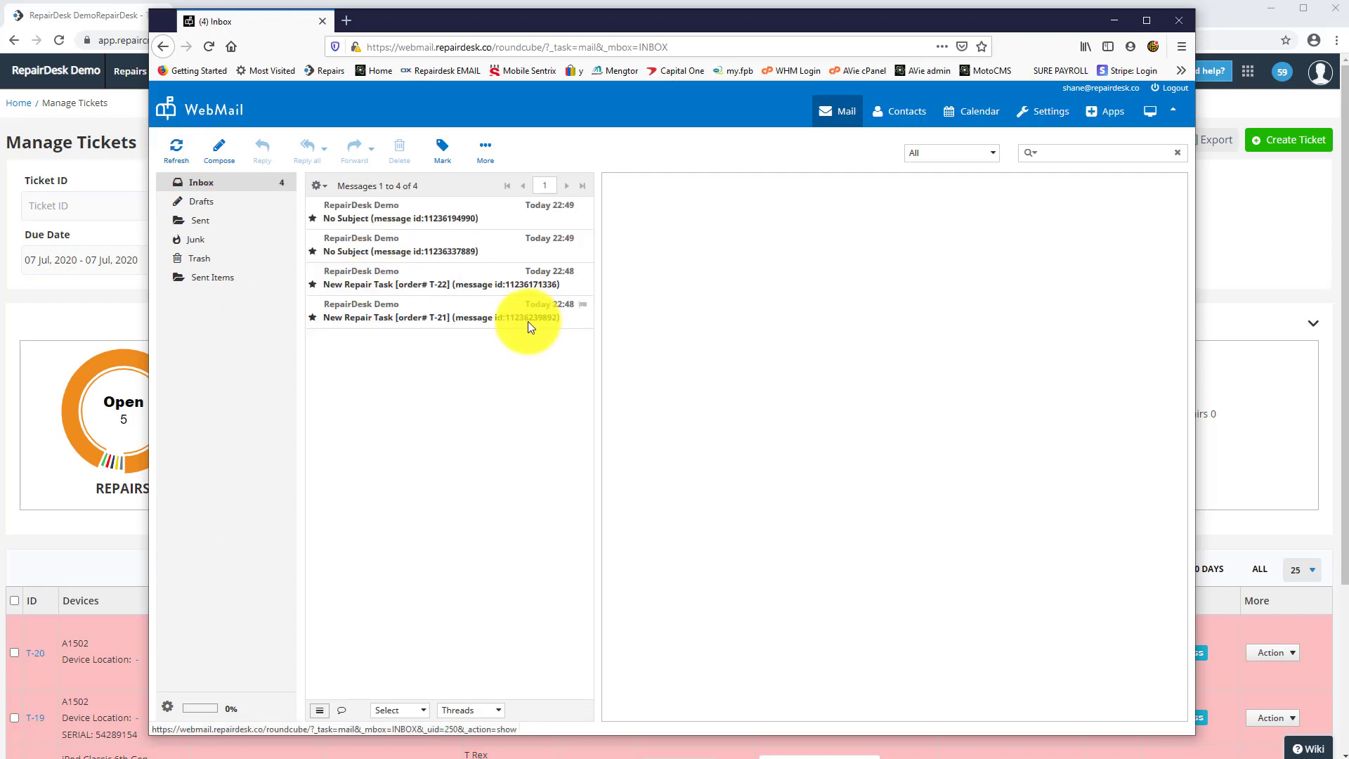
pyautogui.click(435, 215)
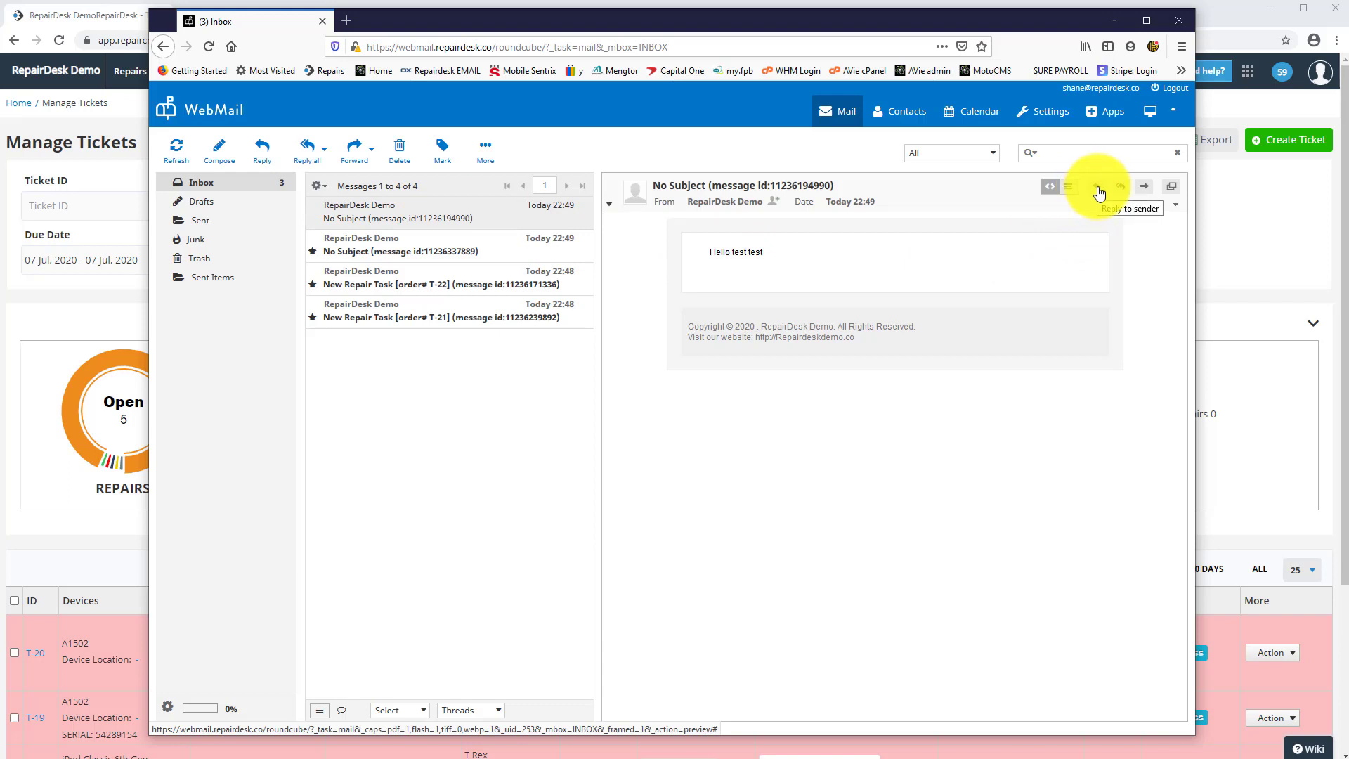
pyautogui.click(1097, 192)
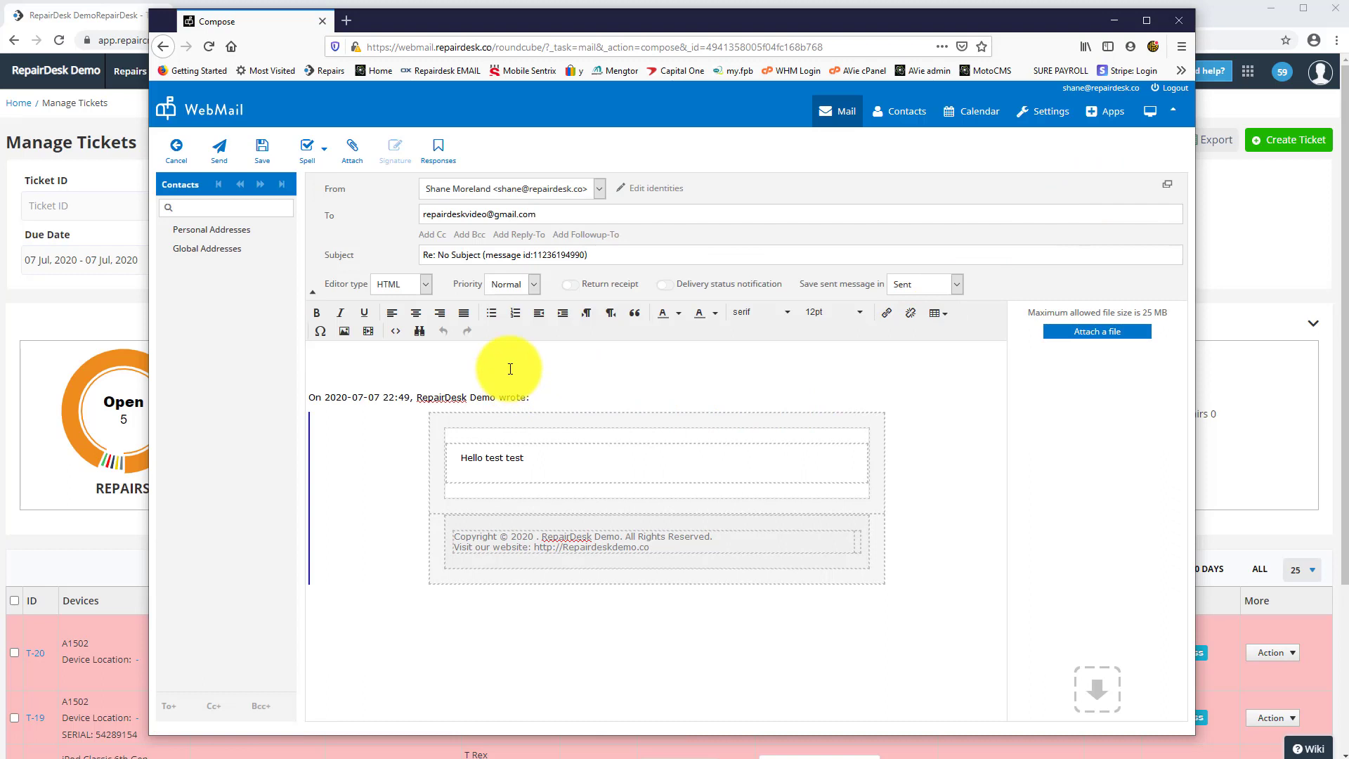
pyautogui.write('Hello')
pyautogui.write(' fix my ')
pyautogui.write('phone')
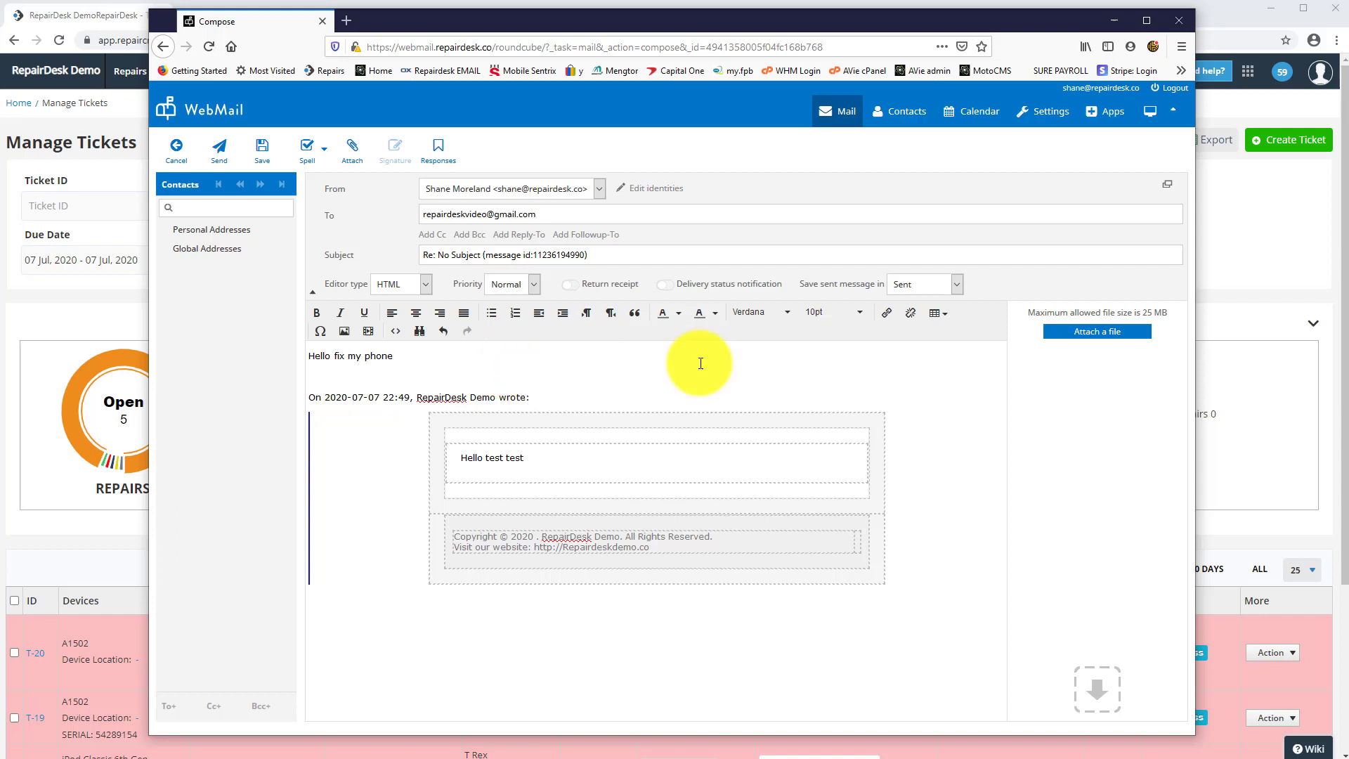
pyautogui.click(225, 155)
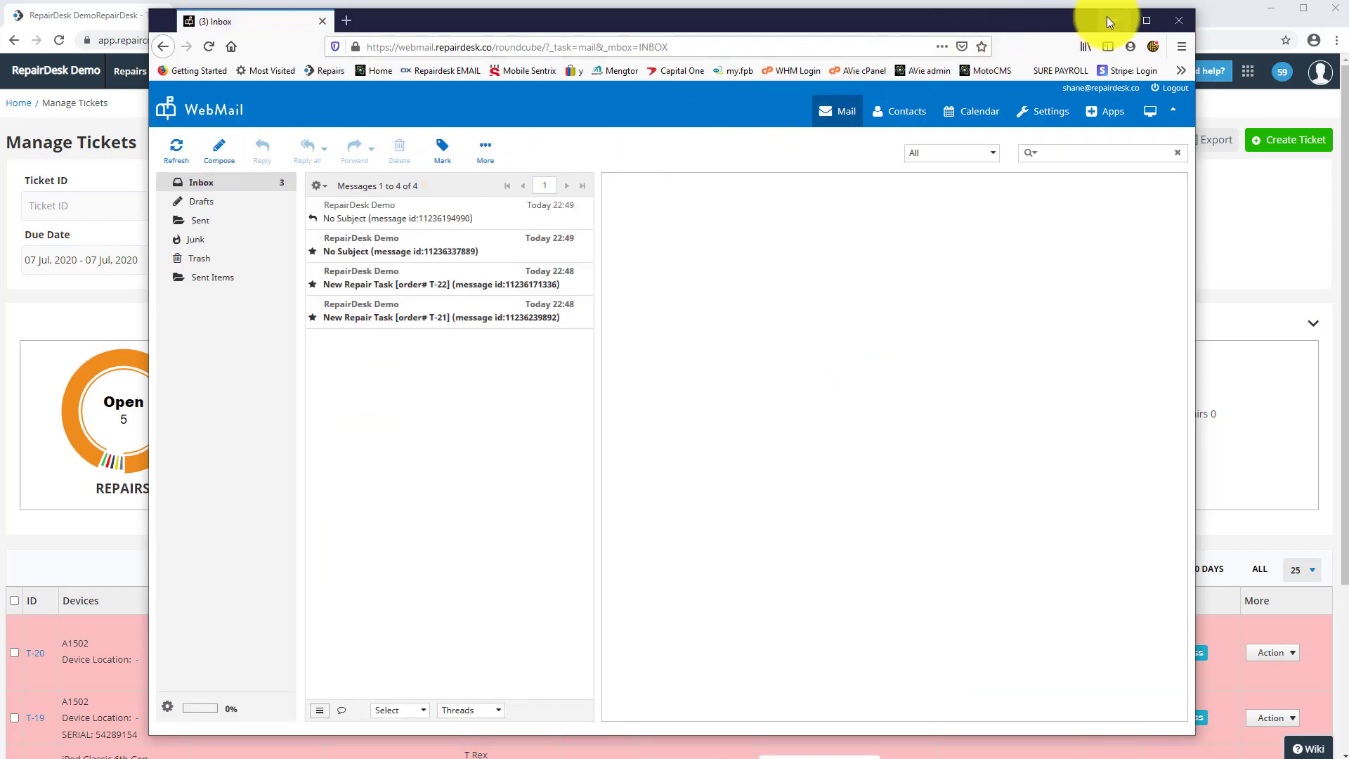
# Step: View the new T-22 email from the notification, then start and discard a reply
pyautogui.click(1106, 16)
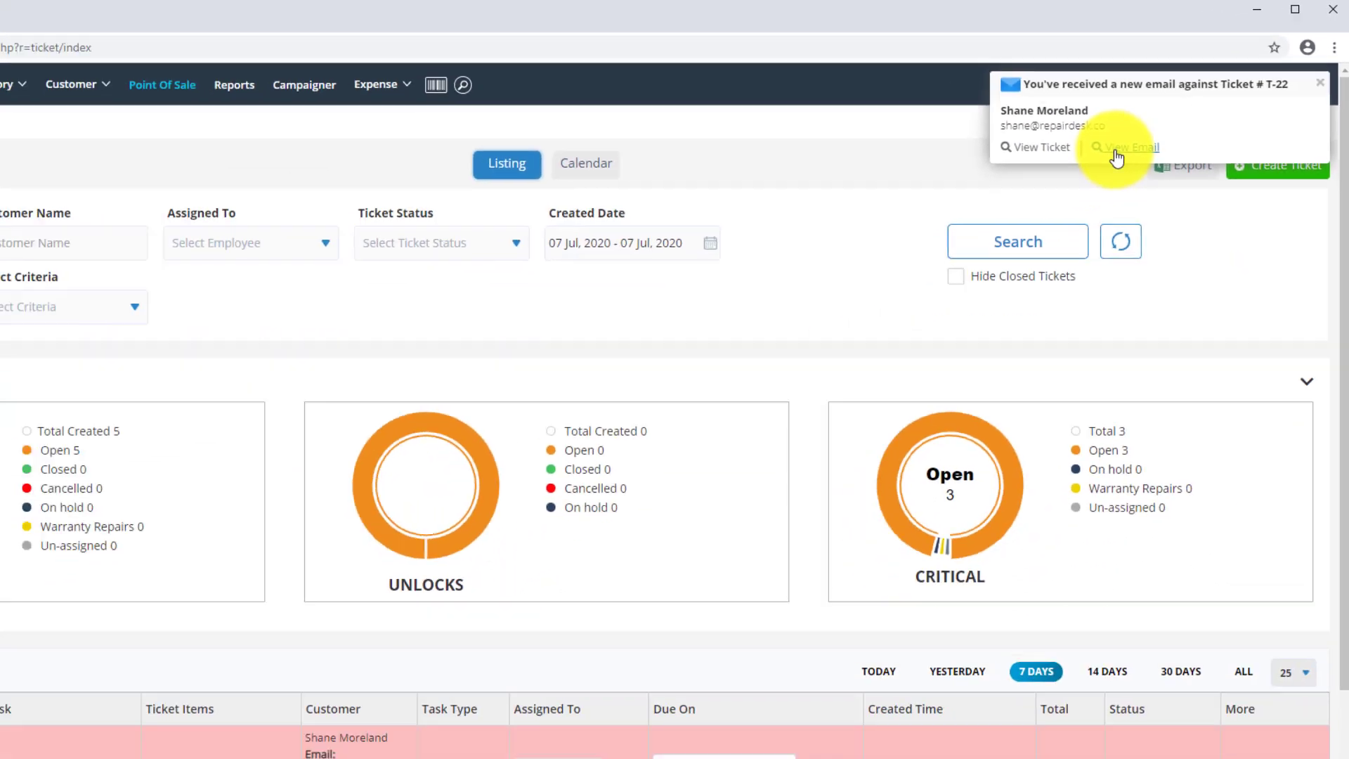
pyautogui.click(1117, 157)
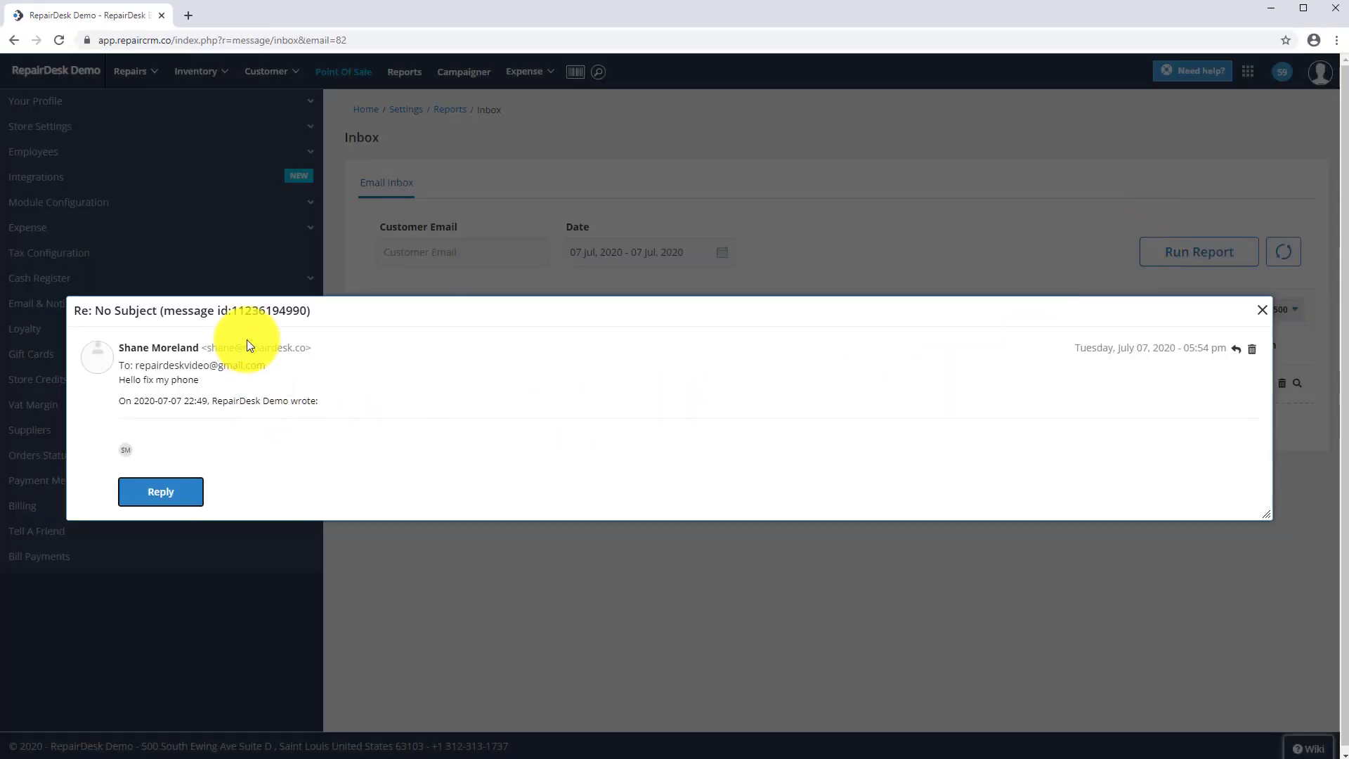
pyautogui.click(174, 491)
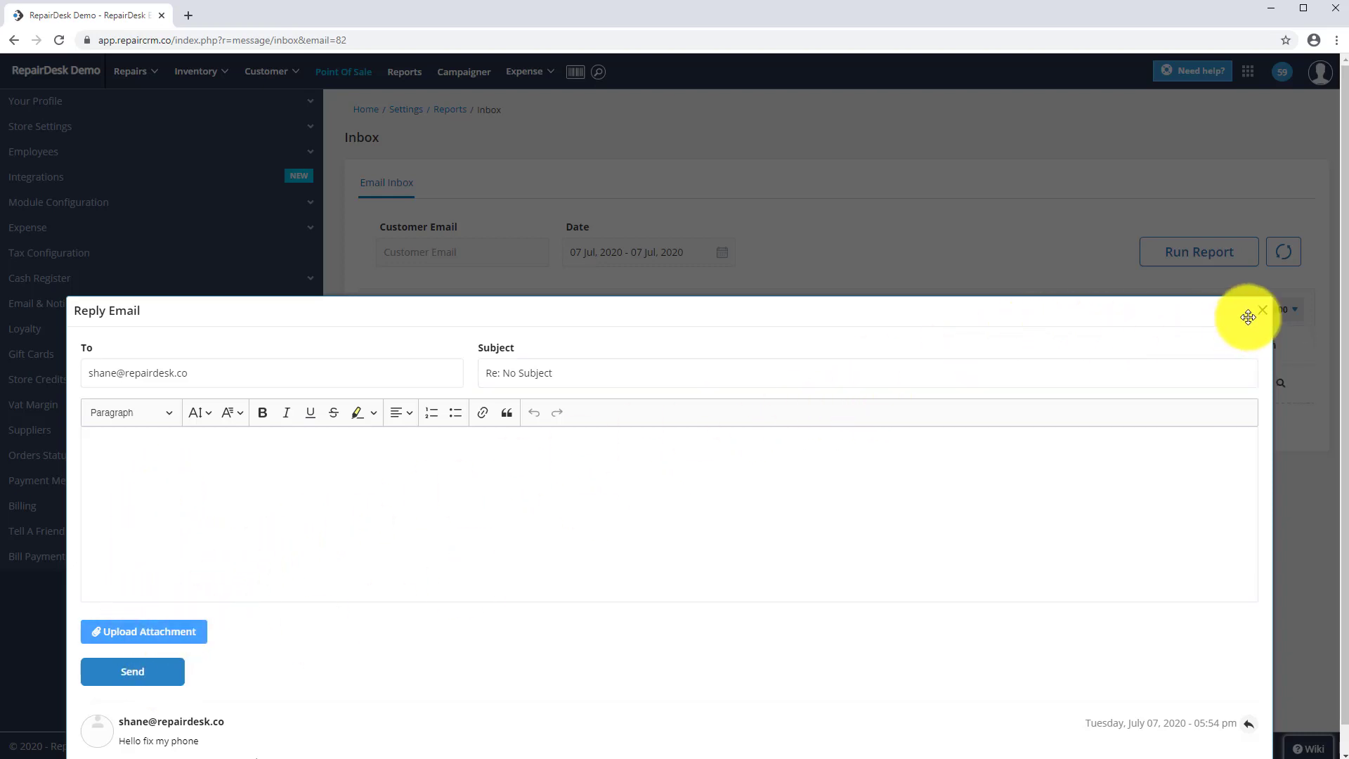
pyautogui.scroll(-1, 1260, 315)
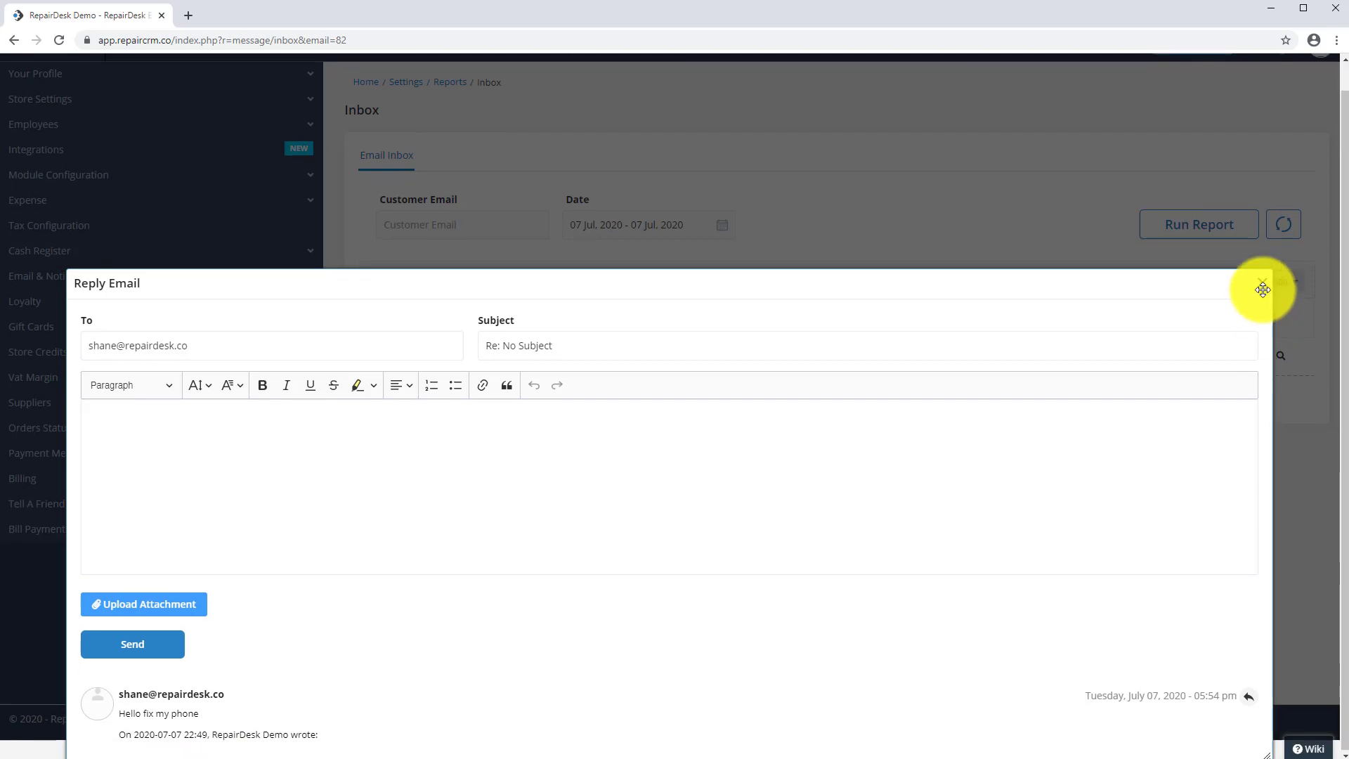
pyautogui.click(1263, 289)
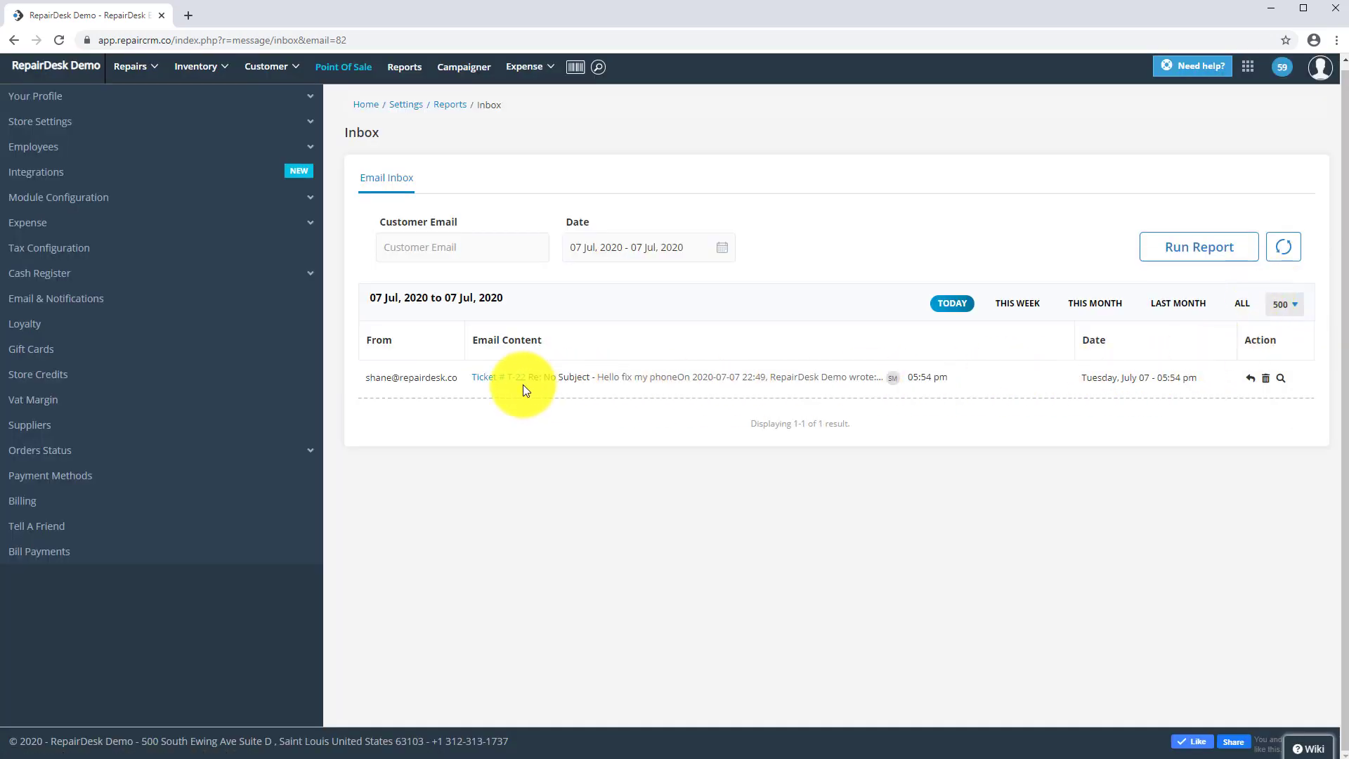
# Step: Send 'No issue be done soon' as the reply on ticket T-22
pyautogui.click(1250, 378)
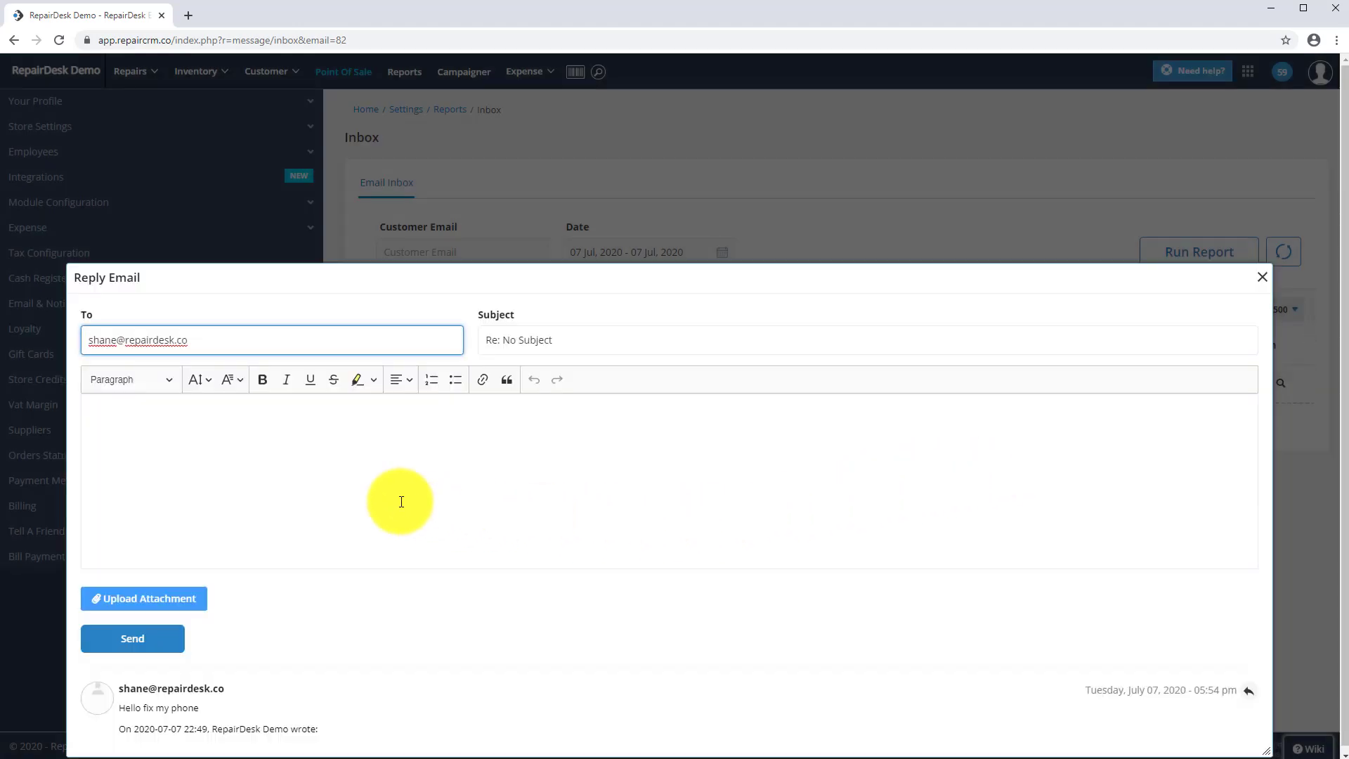
pyautogui.click(401, 502)
pyautogui.write('No ')
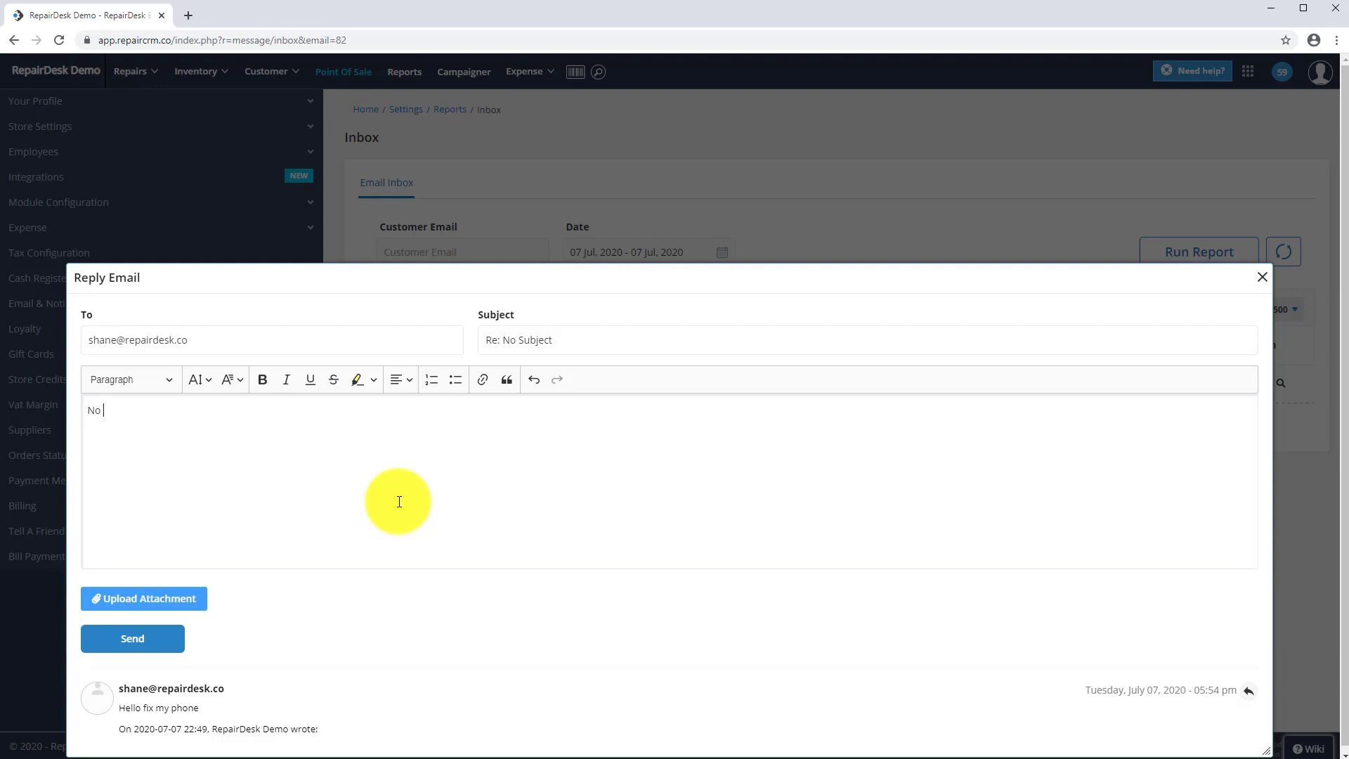
pyautogui.write('ossue')
pyautogui.press('BackSpace')
pyautogui.press('BackSpace')
pyautogui.press('BackSpace')
pyautogui.press('BackSpace')
pyautogui.press('BackSpace')
pyautogui.write('iss')
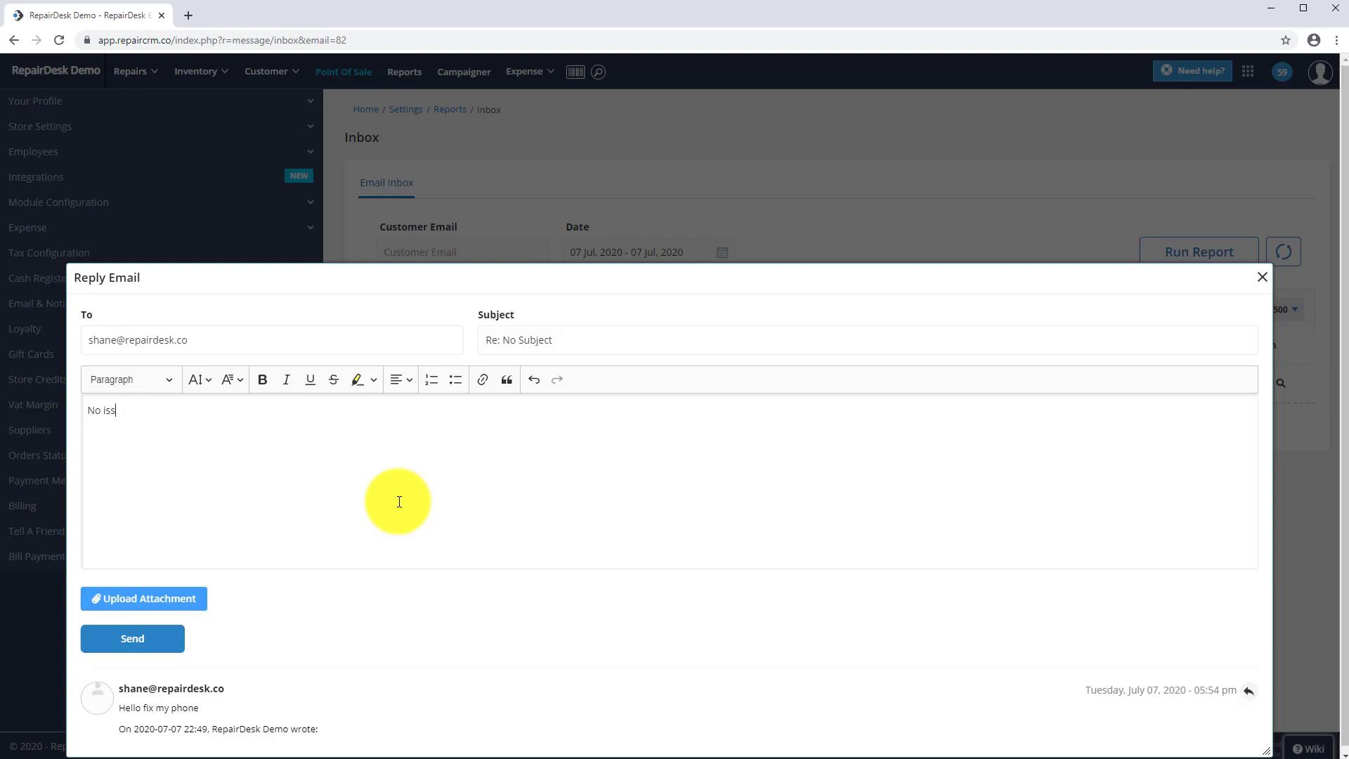
pyautogui.write('ue be ')
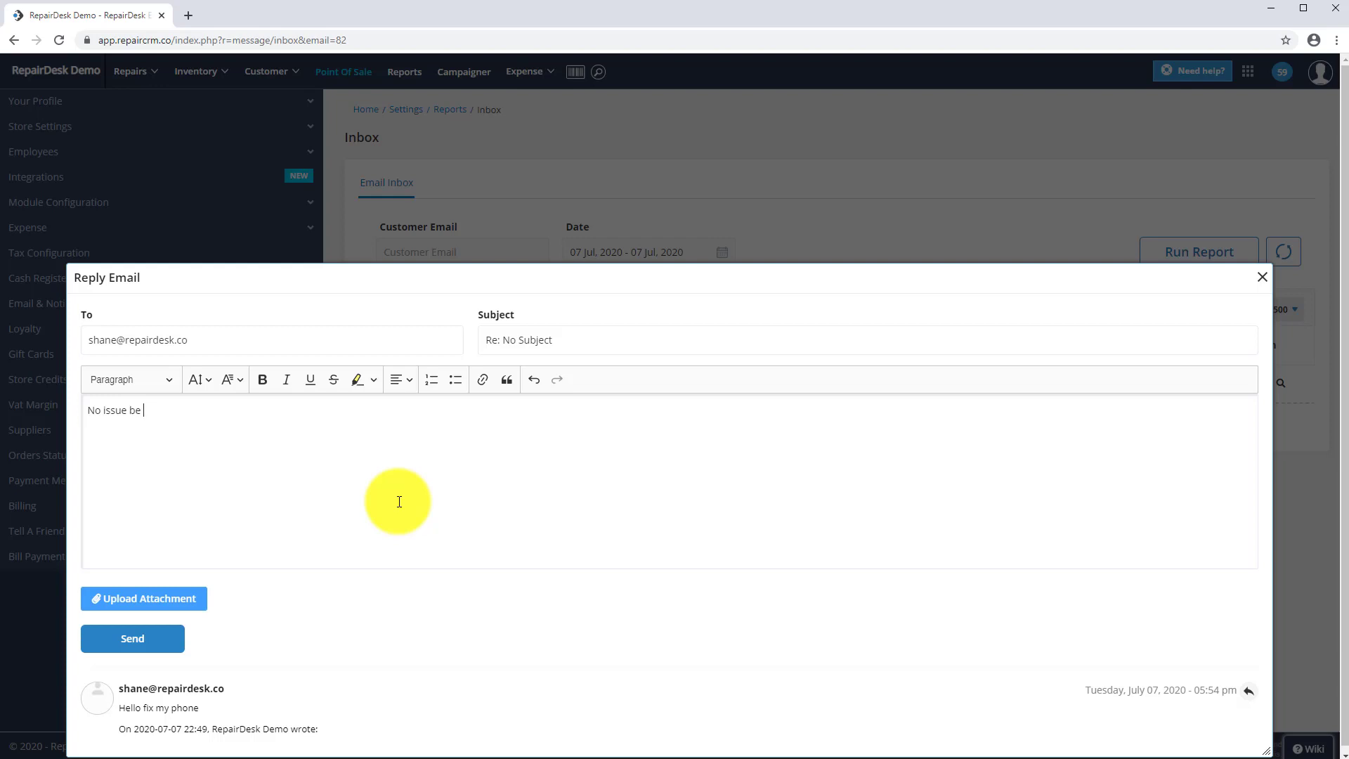
pyautogui.write('done soon')
pyautogui.click(163, 645)
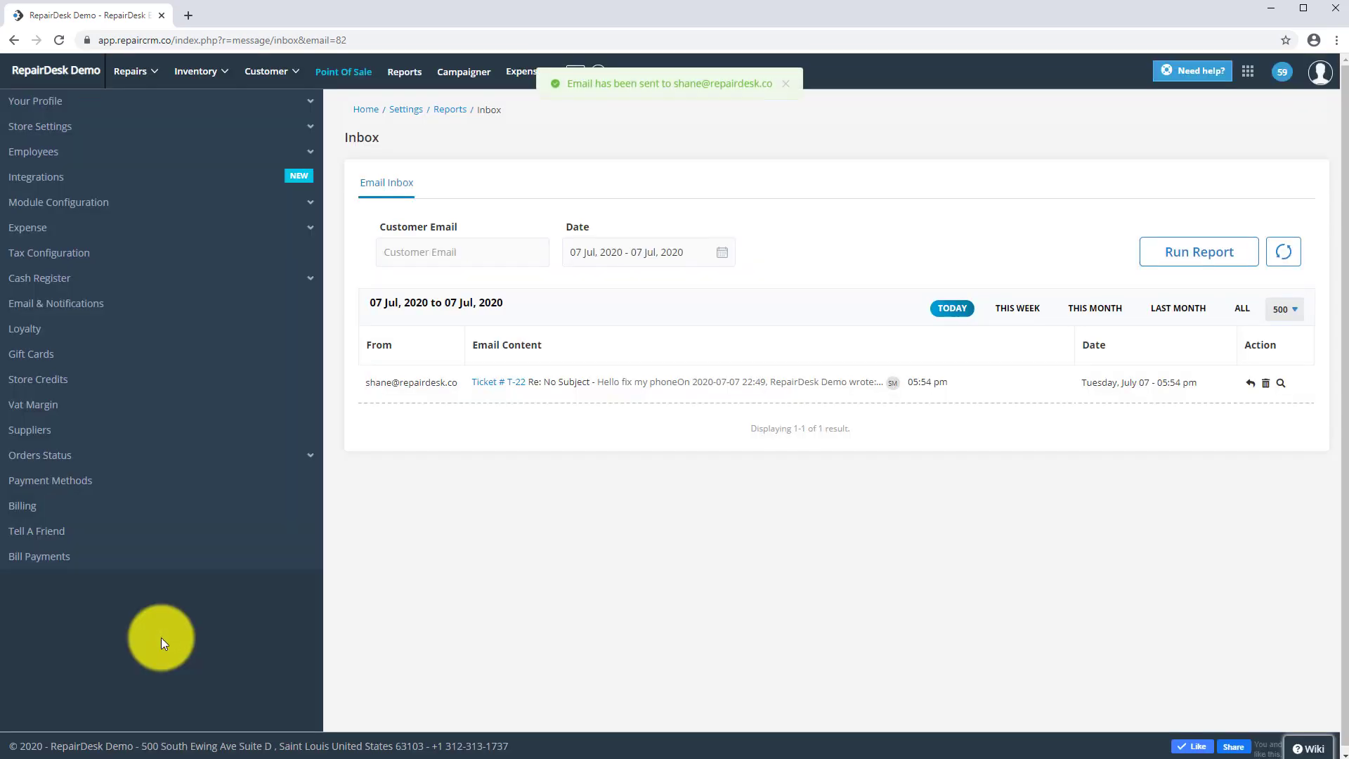